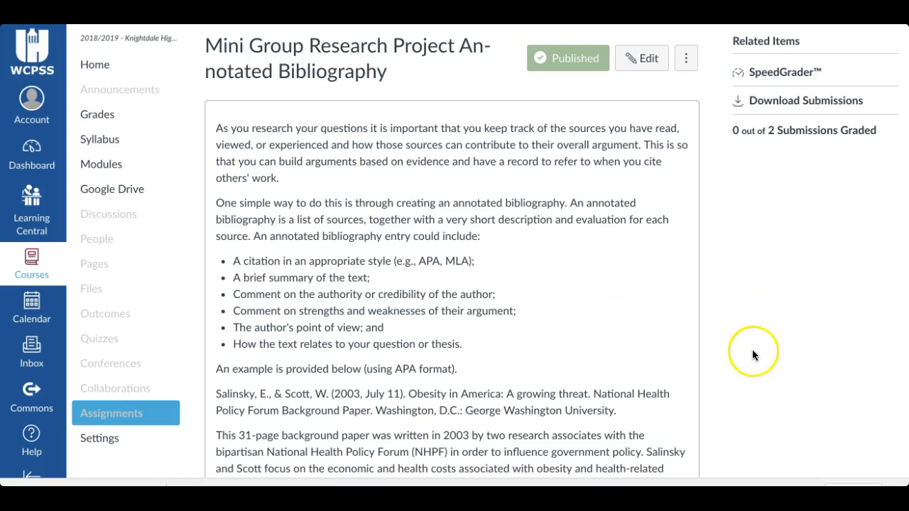
# Read through the annotated bibliography assignment's instructions, list of entry elements and APA example
pyautogui.scroll(-2, 752, 355)
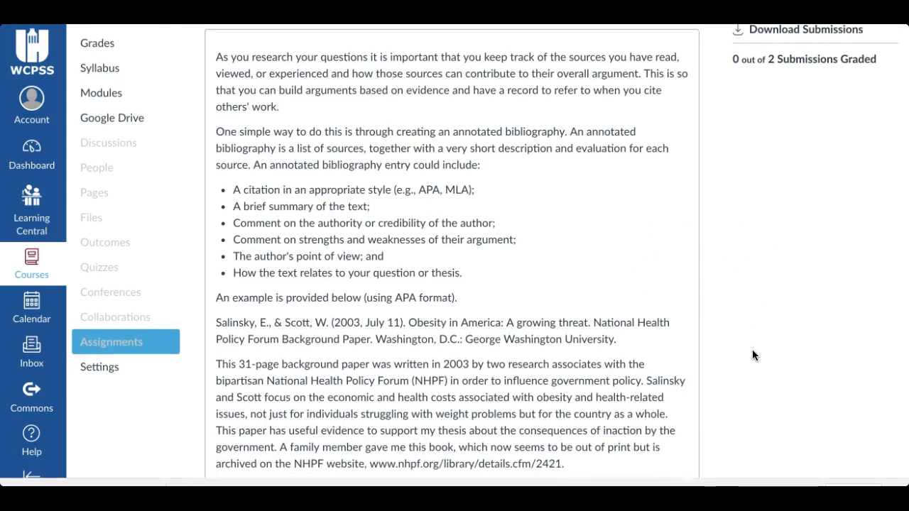
pyautogui.scroll(-1, 752, 355)
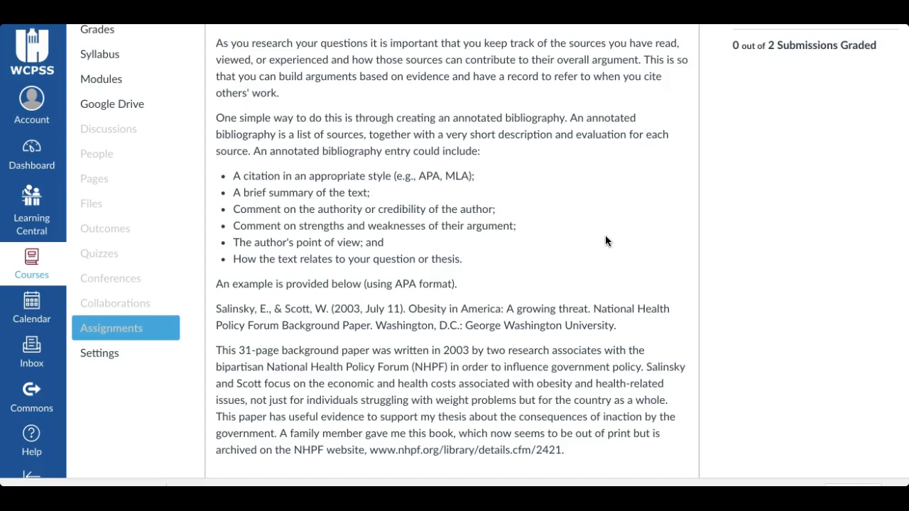
pyautogui.scroll(-1, 474, 295)
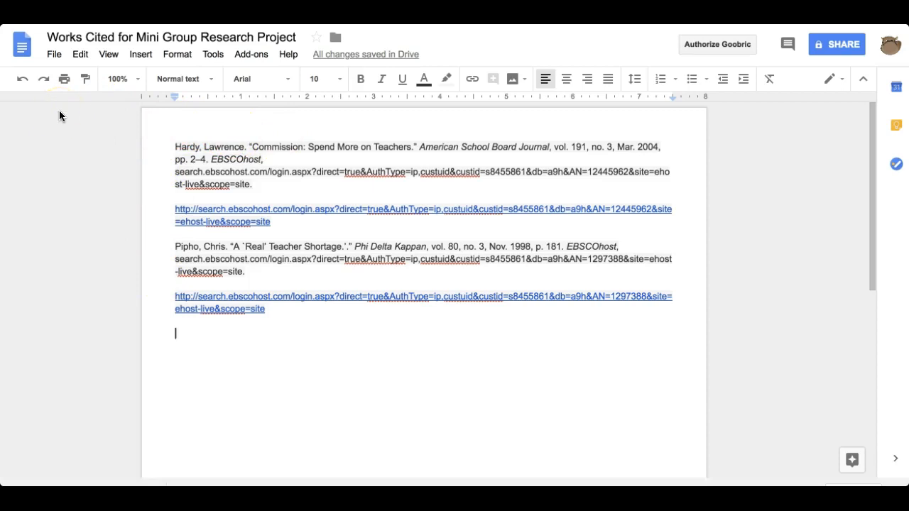
# Set the top, bottom, left and right page margins of the Works Cited document to 1 inch
pyautogui.click(56, 55)
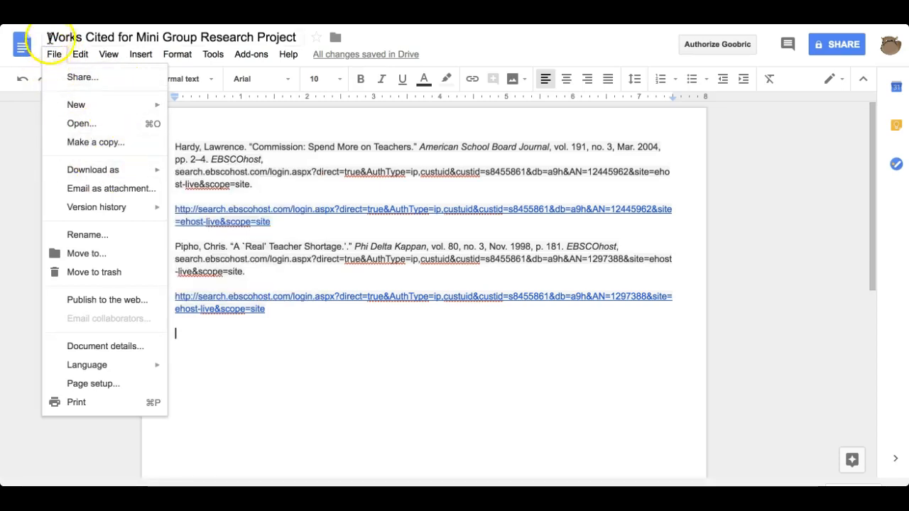
pyautogui.click(95, 385)
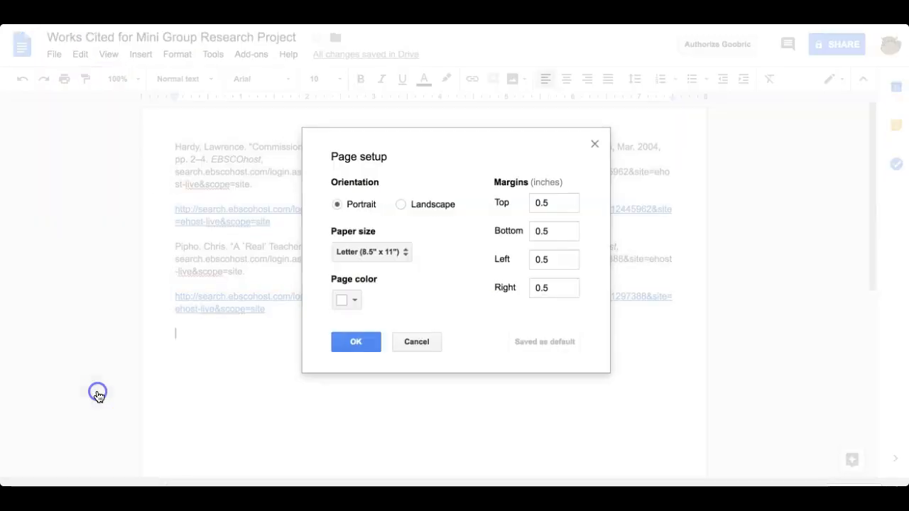
pyautogui.click(552, 209)
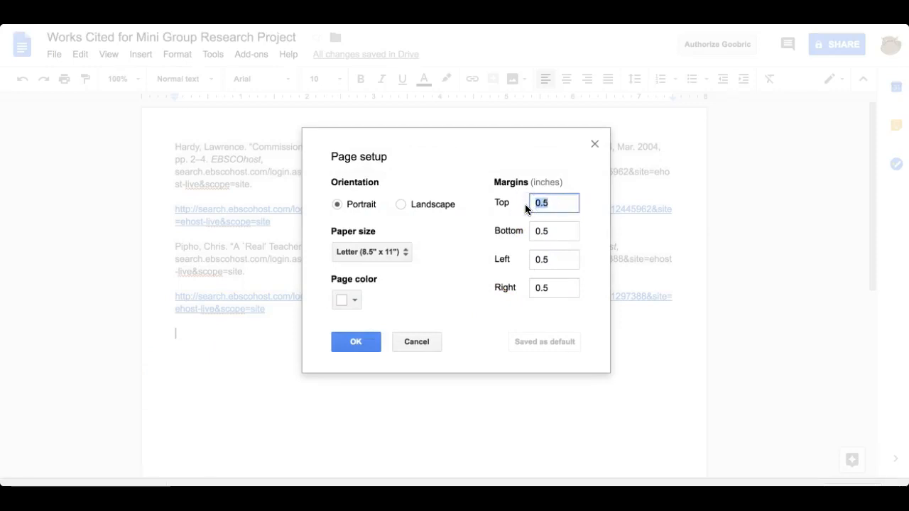
pyautogui.write('1')
pyautogui.press('Tab')
pyautogui.write('1')
pyautogui.press('Tab')
pyautogui.write('1')
pyautogui.press('Tab')
pyautogui.write('1')
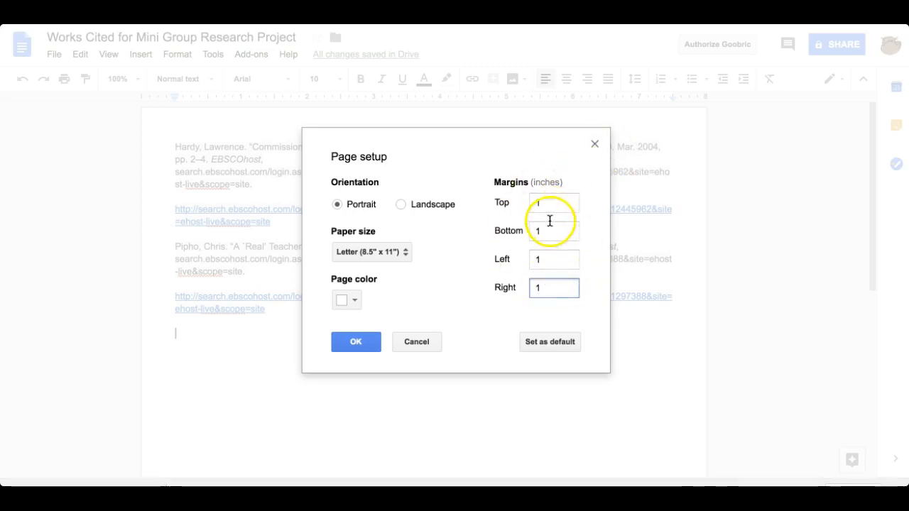
pyautogui.click(356, 341)
# Change the font of the entire document text to Times New Roman
pyautogui.click(207, 184)
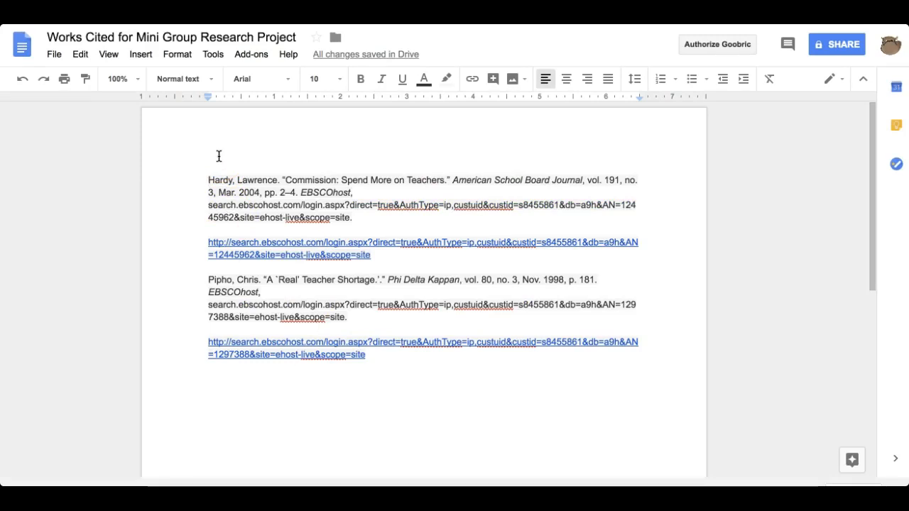
pyautogui.hotkey('ctrl', 'a')
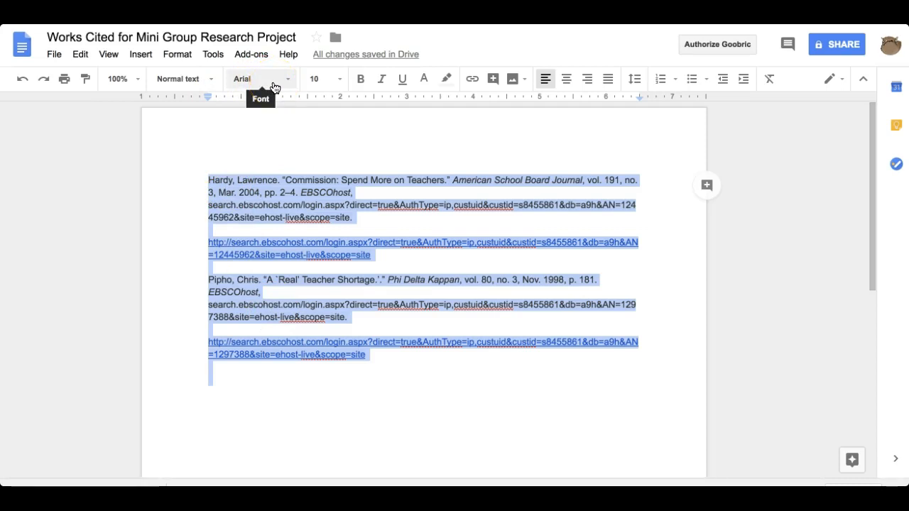
pyautogui.click(275, 84)
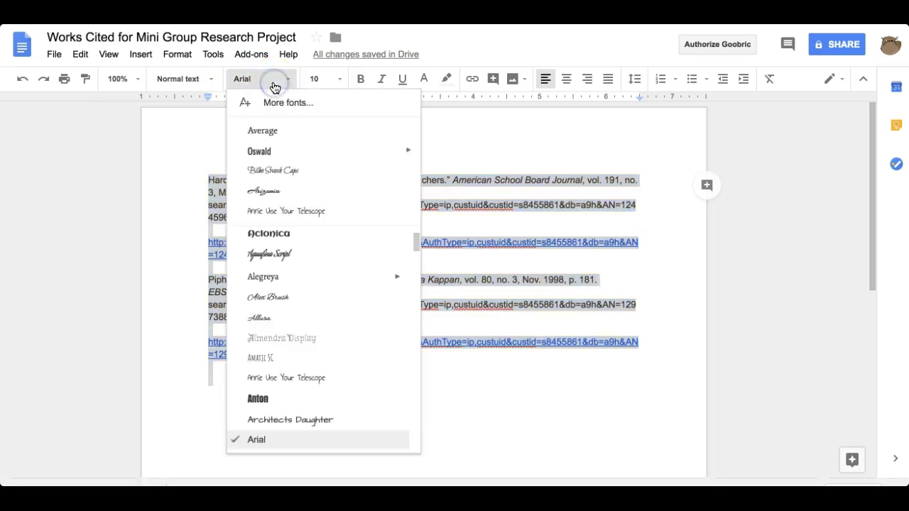
pyautogui.scroll(-20, 302, 300)
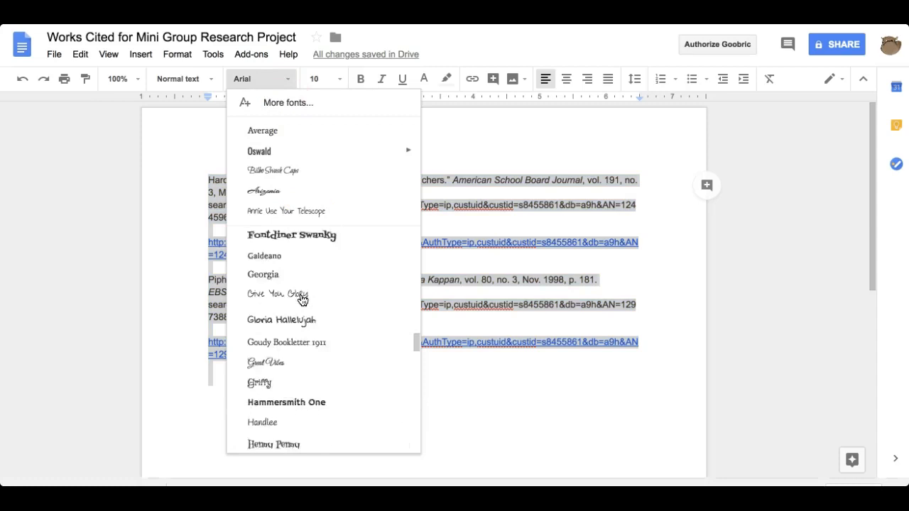
pyautogui.scroll(-20, 303, 300)
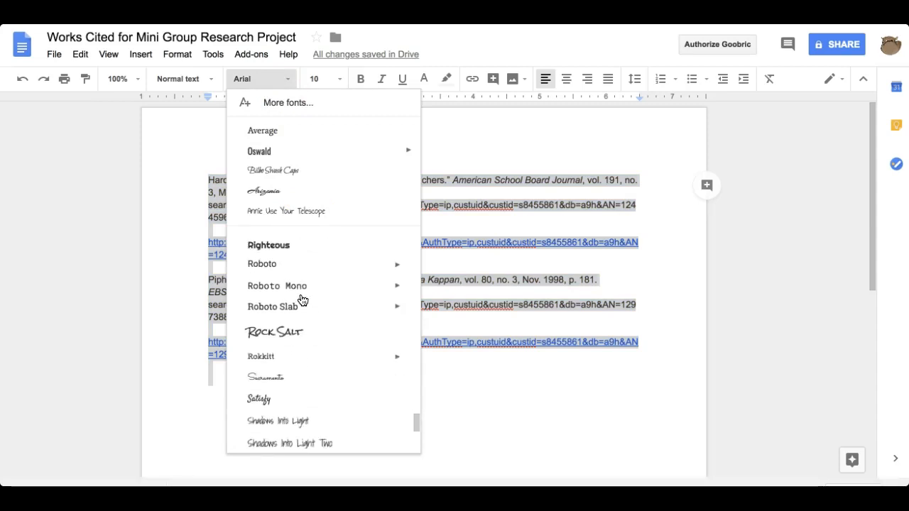
pyautogui.scroll(-1, 301, 301)
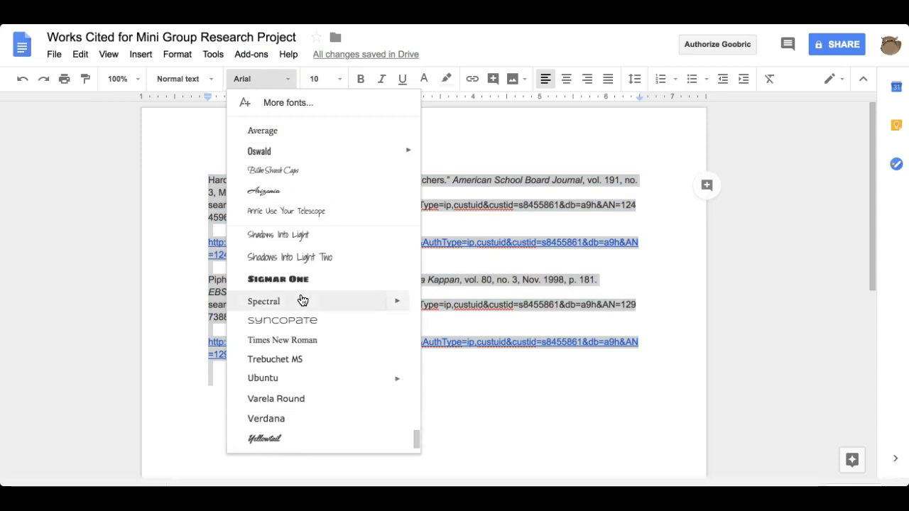
pyautogui.click(302, 343)
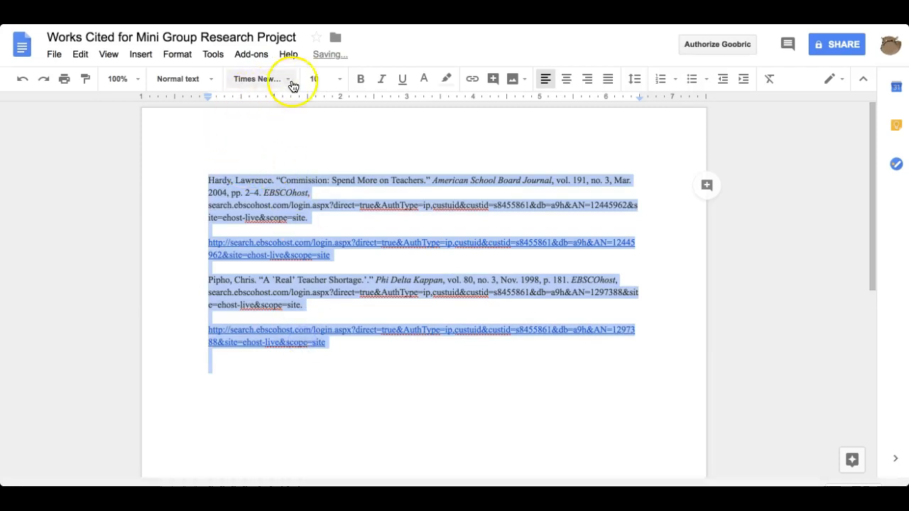
# Set all the selected citation text to size 12 and remove its highlight color
pyautogui.click(341, 82)
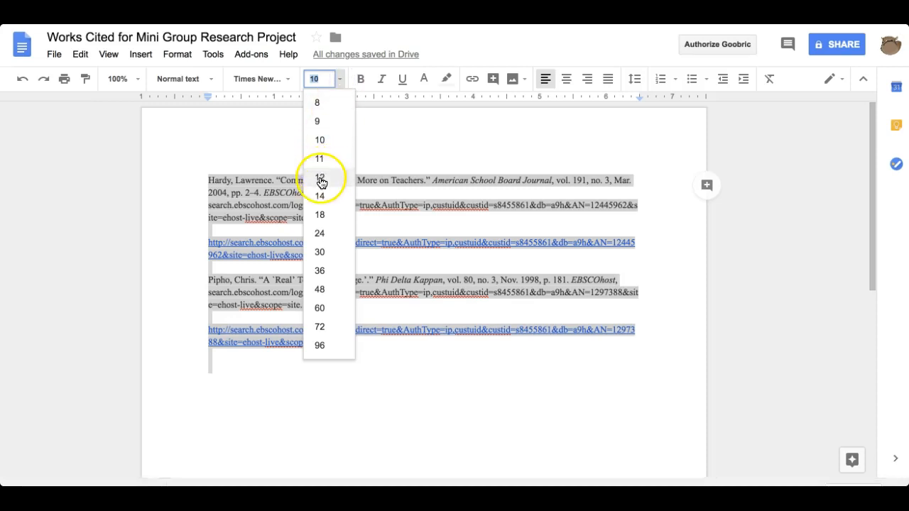
pyautogui.click(334, 183)
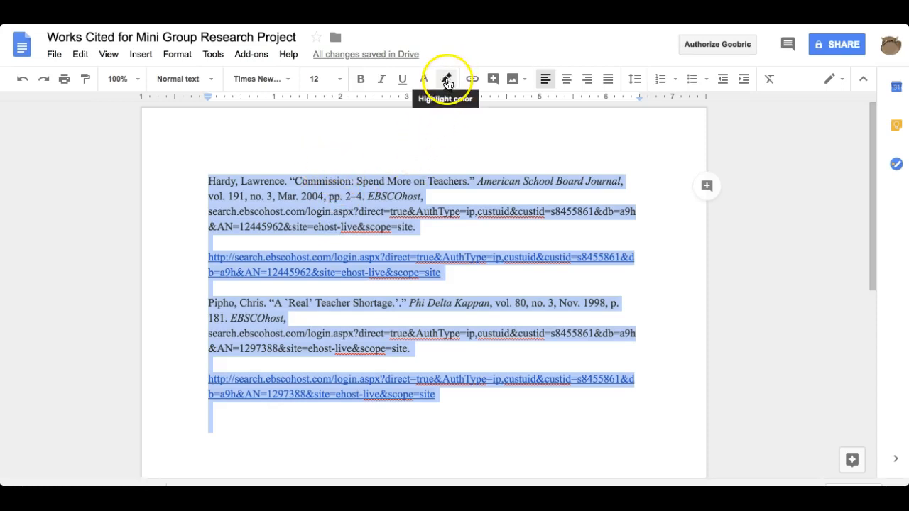
pyautogui.click(447, 81)
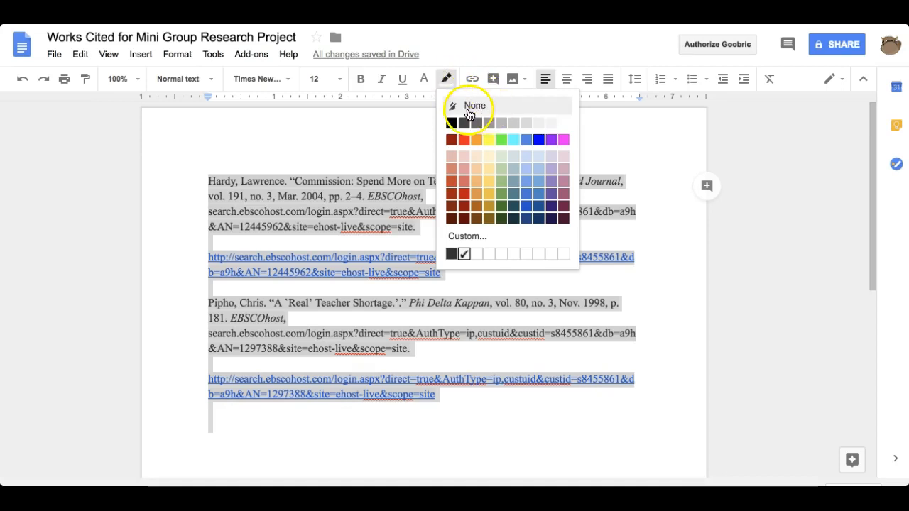
pyautogui.click(468, 108)
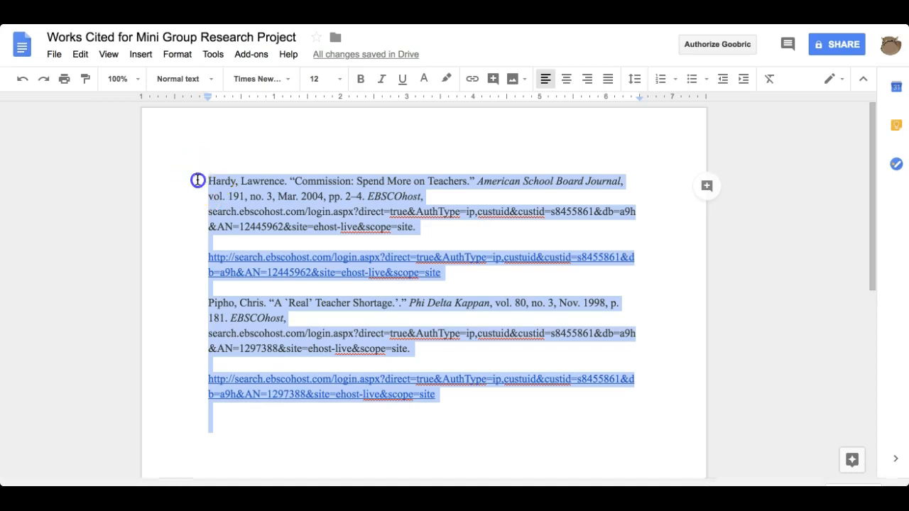
# Add a centered title line reading "Works Cited" above the first citation
pyautogui.click(197, 181)
pyautogui.press('Return')
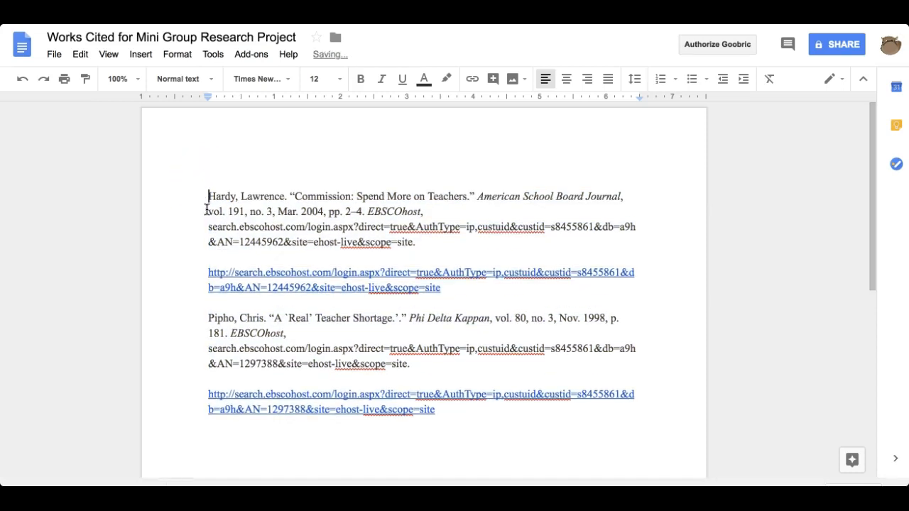
pyautogui.press('Up')
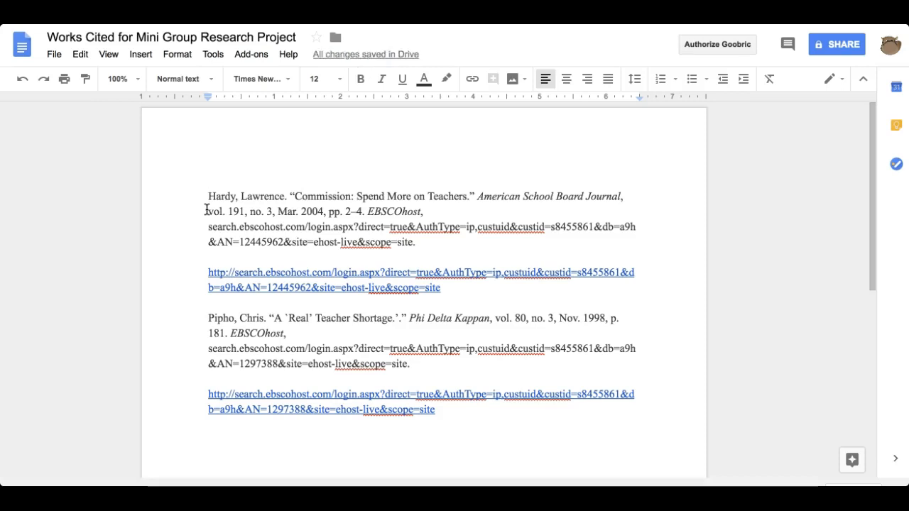
pyautogui.click(217, 177)
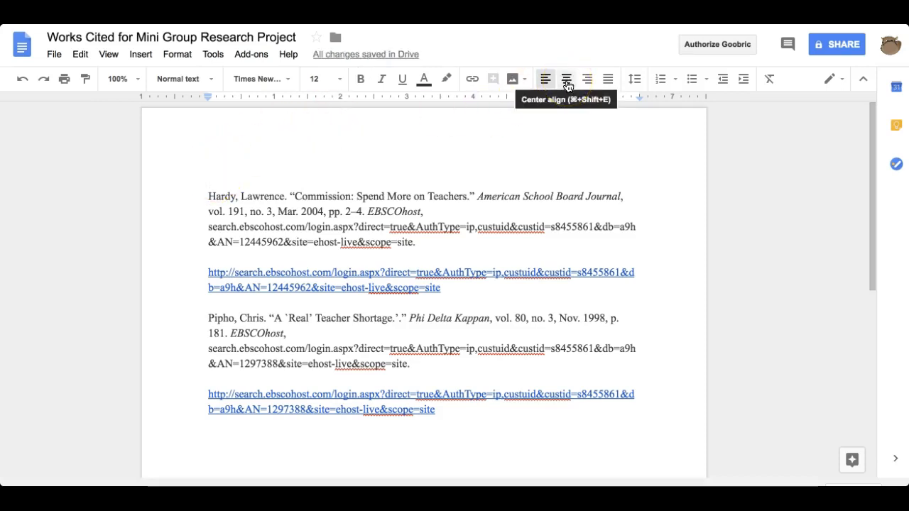
pyautogui.click(566, 81)
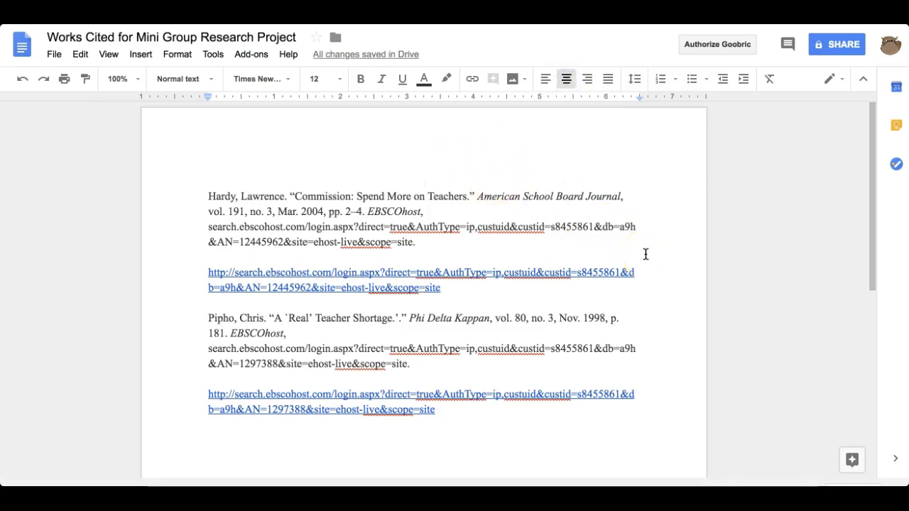
pyautogui.write('Works Cited')
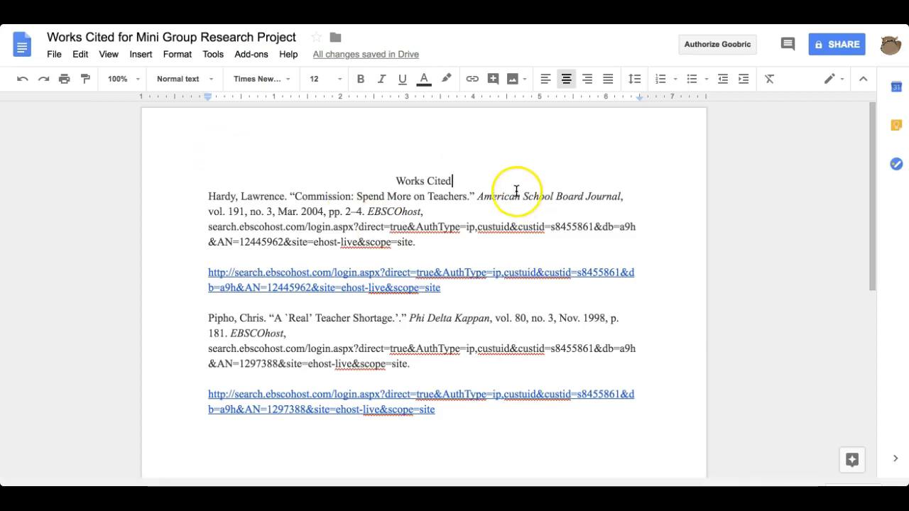
# Enter the author's last name in the page header, right-aligned in Times New Roman, size 12, followed by a space
pyautogui.click(575, 127)
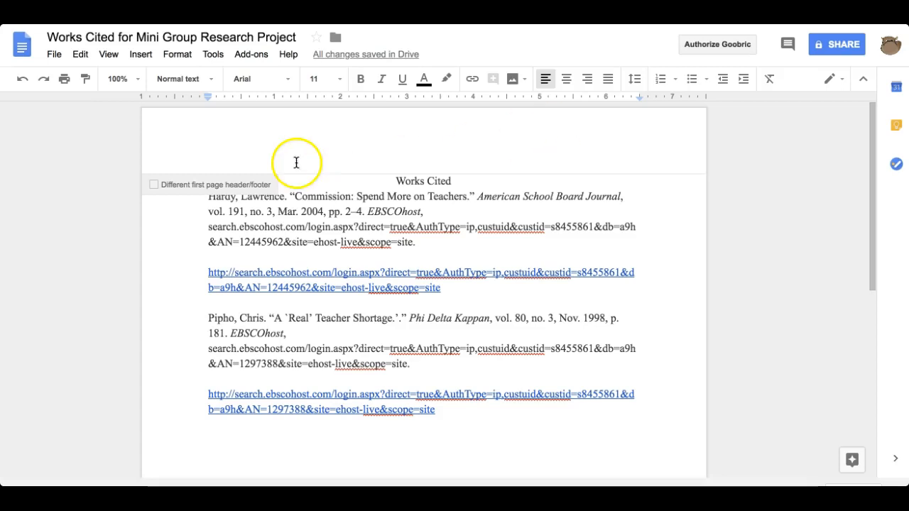
pyautogui.click(349, 226)
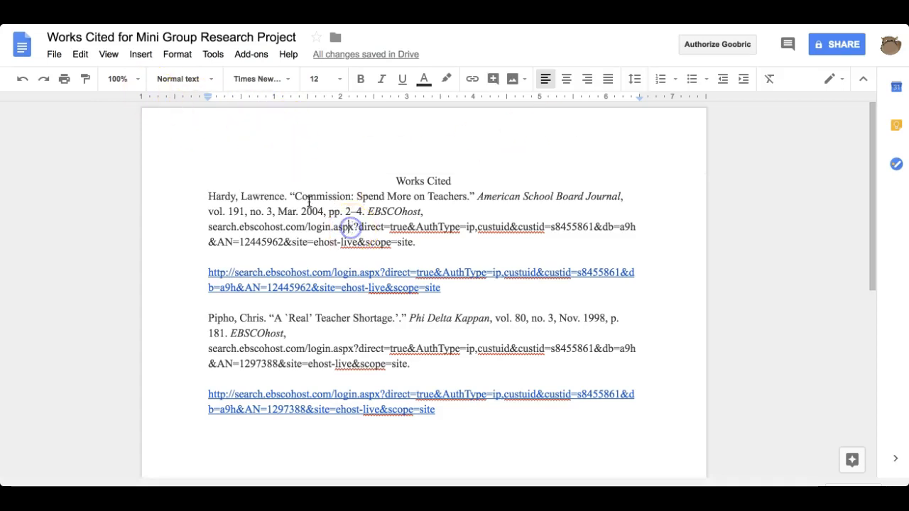
pyautogui.doubleClick(322, 129)
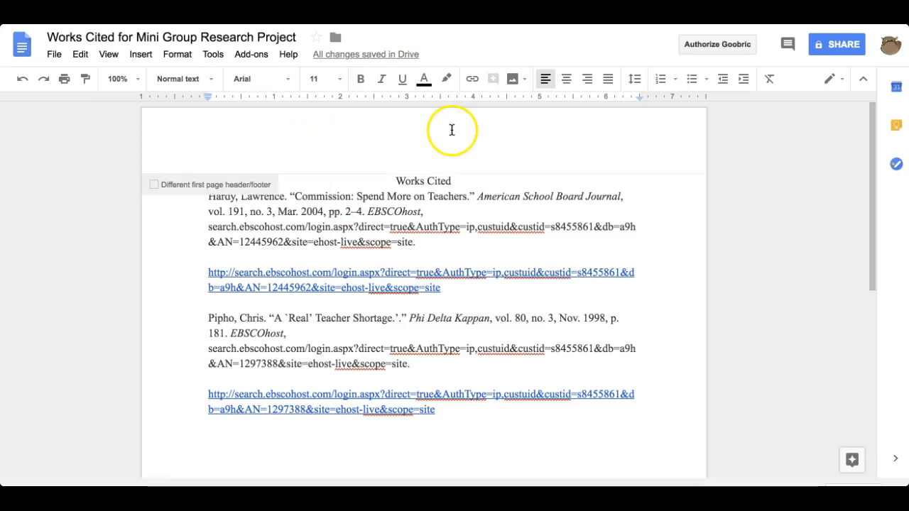
pyautogui.click(284, 81)
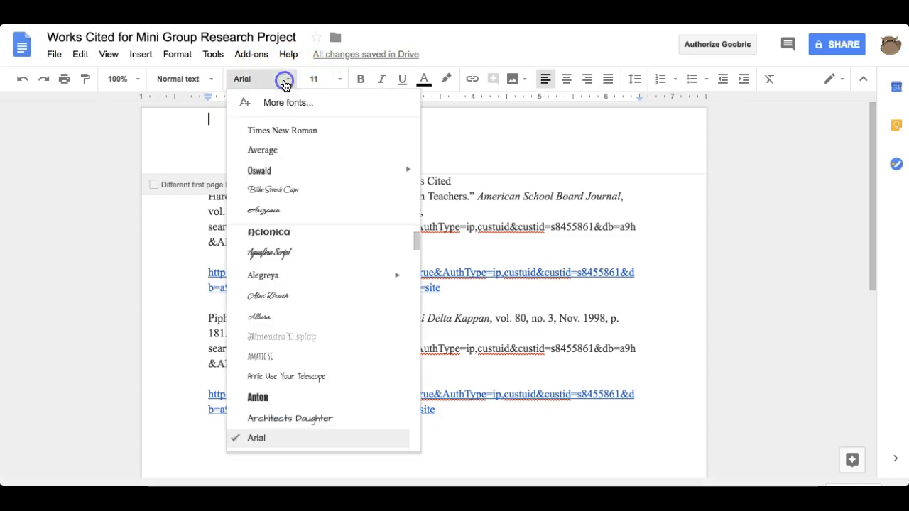
pyautogui.click(304, 130)
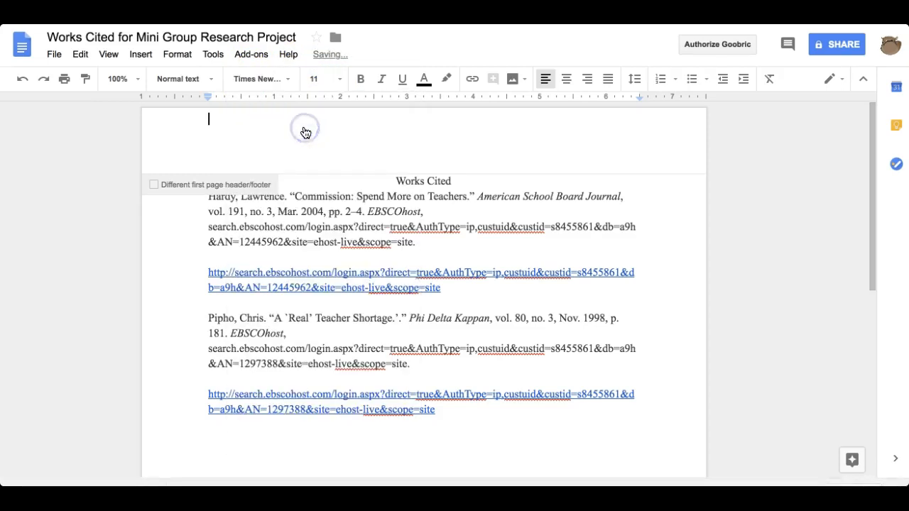
pyautogui.click(338, 84)
pyautogui.click(323, 177)
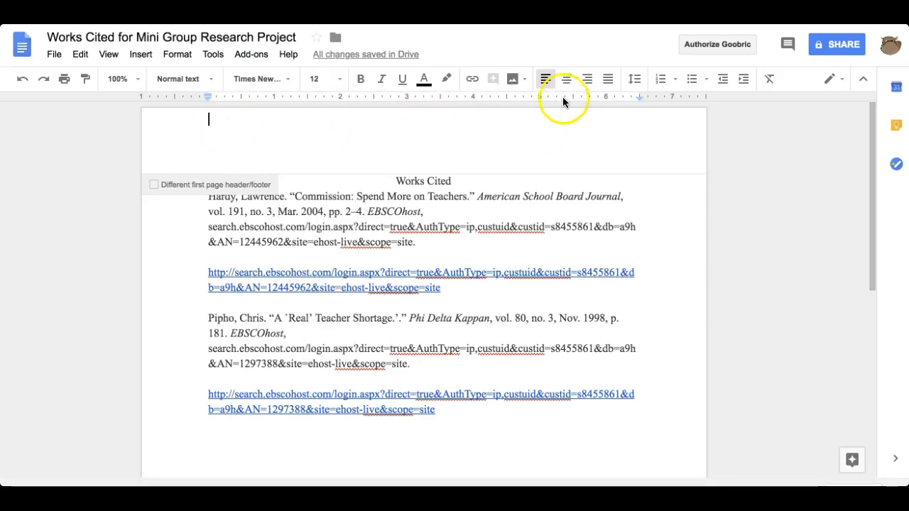
pyautogui.click(587, 84)
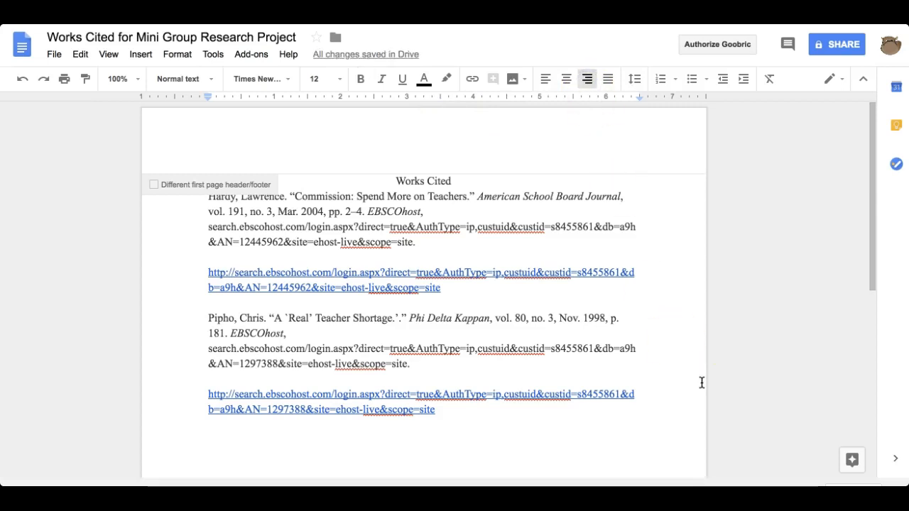
pyautogui.write('Fullbright')
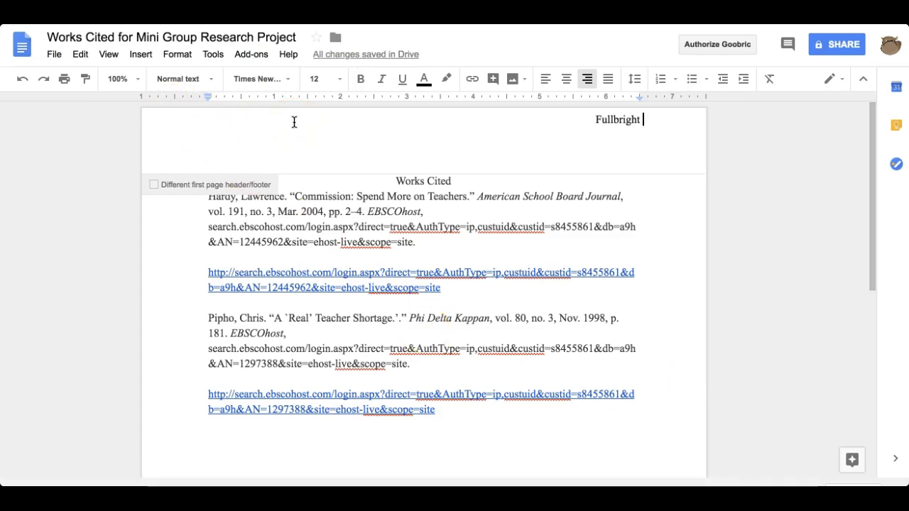
pyautogui.write('1')
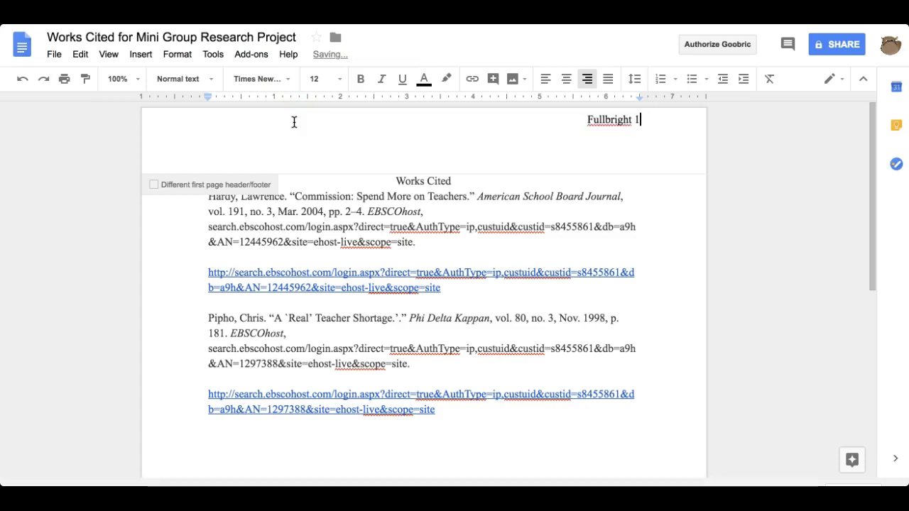
pyautogui.scroll(-5, 322, 311)
pyautogui.scroll(5, 322, 310)
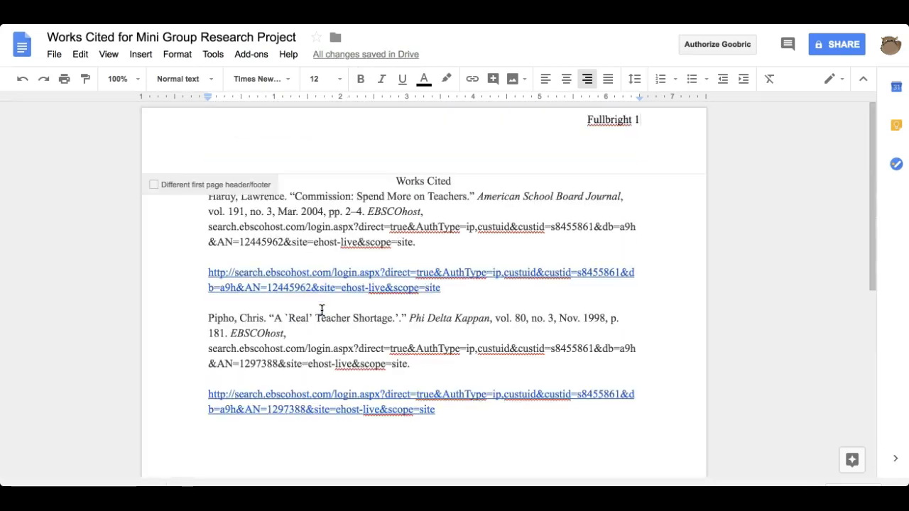
pyautogui.click(642, 120)
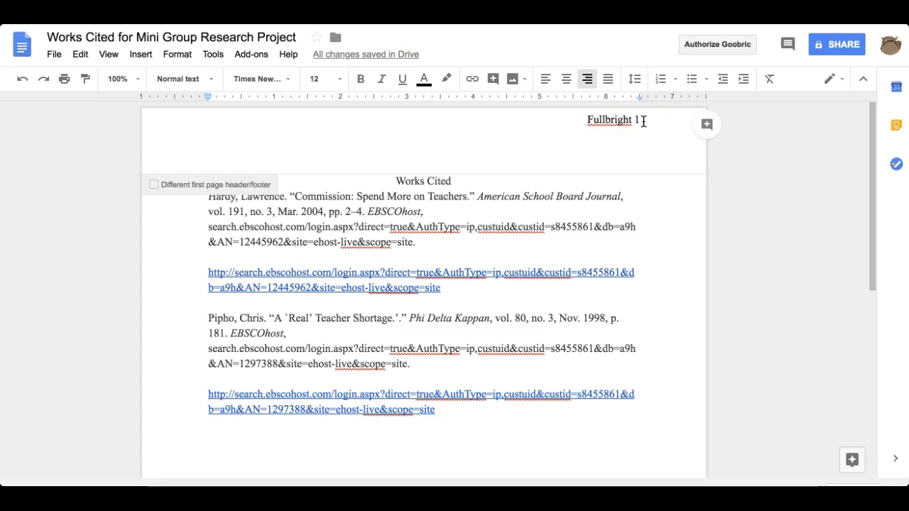
pyautogui.press('BackSpace')
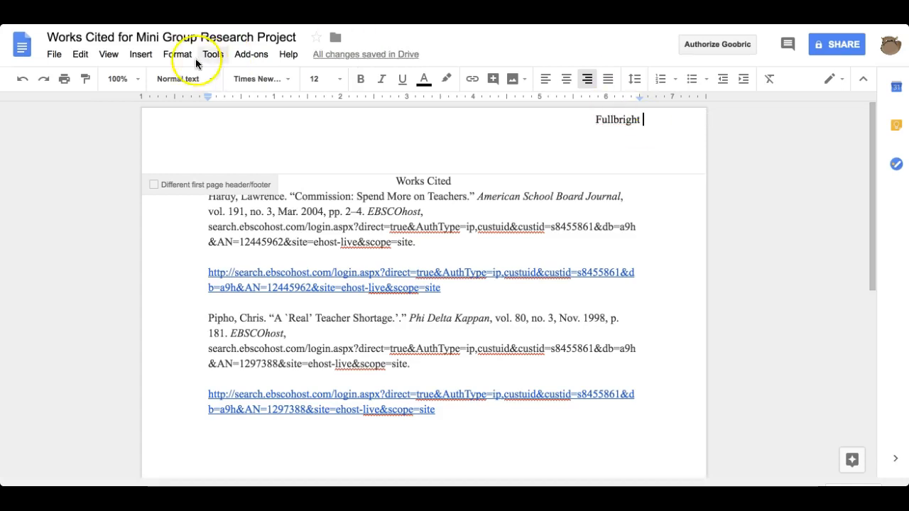
# Insert an automatic page number after the last name in the header, numbering from the first page
pyautogui.click(139, 55)
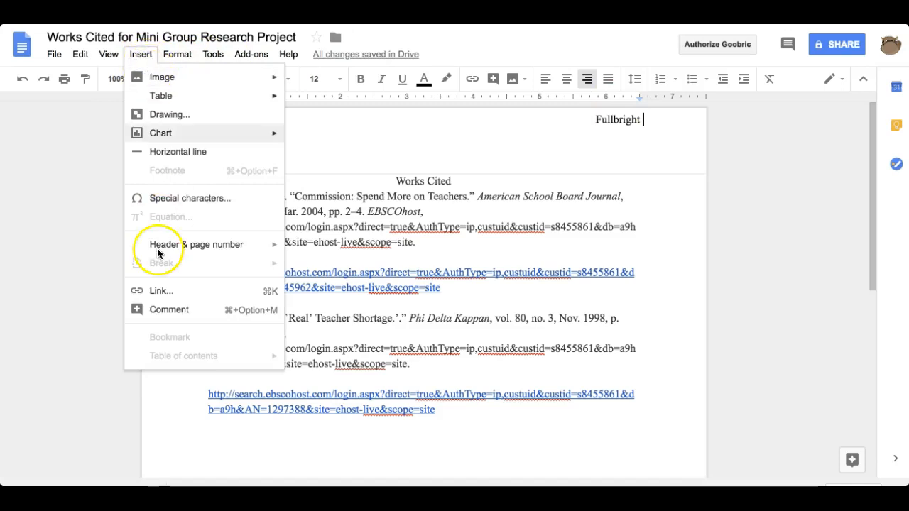
pyautogui.moveTo(190, 253)
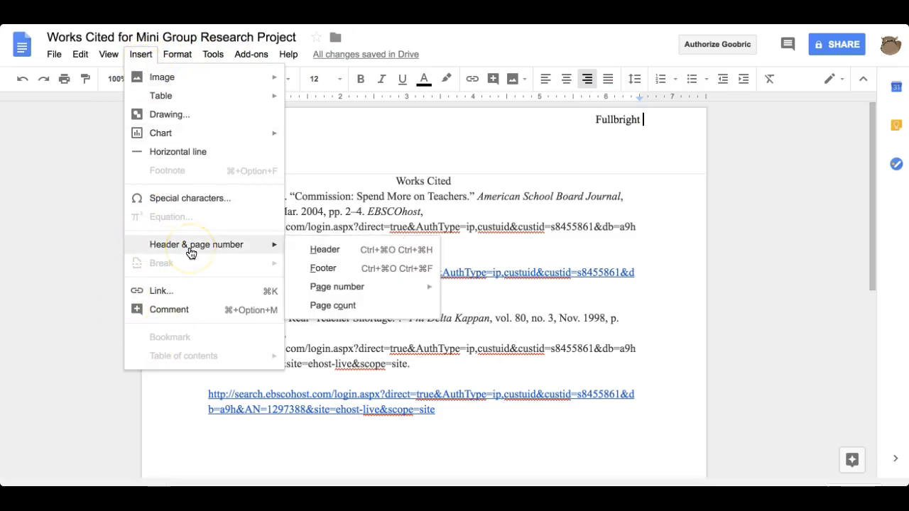
pyautogui.moveTo(348, 293)
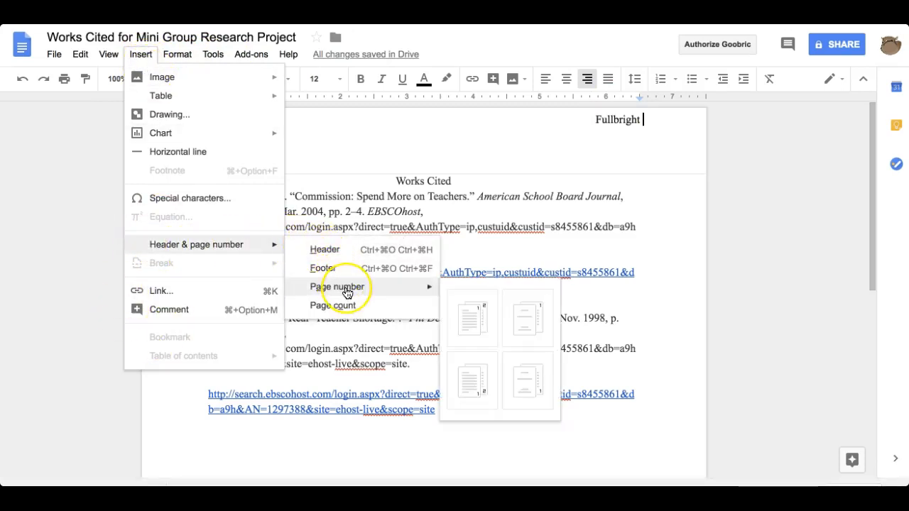
pyautogui.click(468, 325)
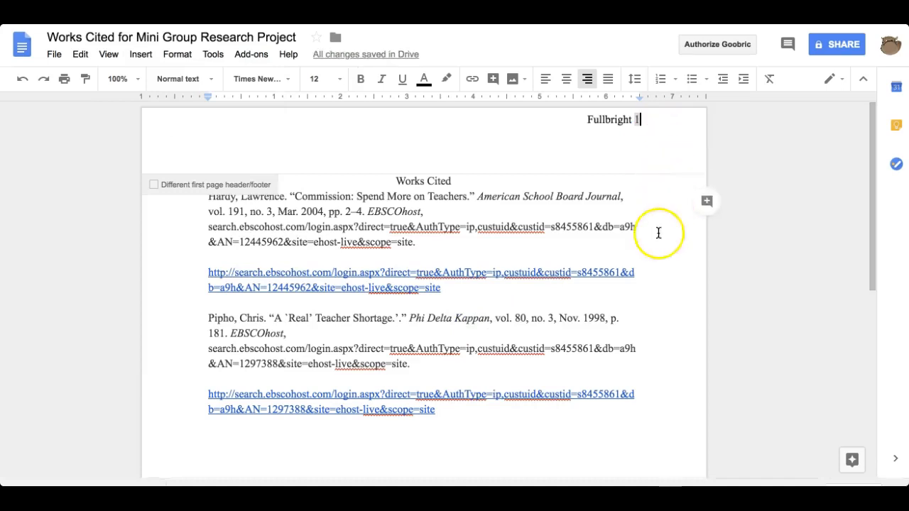
# Add filler text and blank lines below the last citation to reach a second page and check its header numbering
pyautogui.scroll(-3, 645, 278)
pyautogui.click(570, 301)
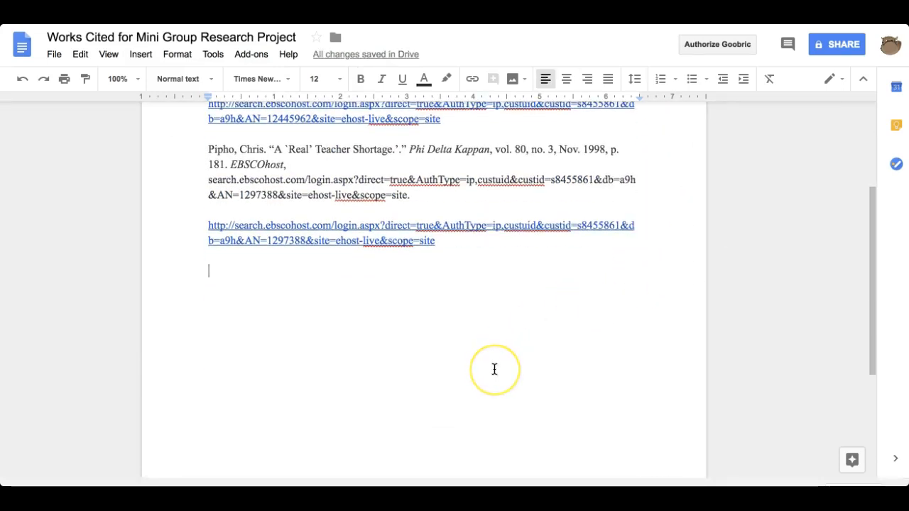
pyautogui.press('Return')
pyautogui.write('asdfla;sldkfj a')
pyautogui.press('Return')
pyautogui.write('sdfa df a;sldjf')
pyautogui.press('Return')
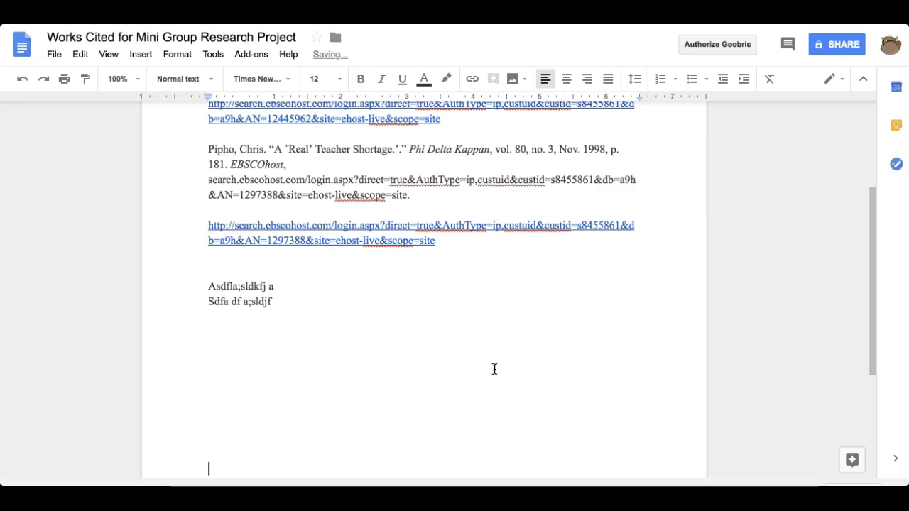
pyautogui.press('Return')
pyautogui.press('Return')
pyautogui.press('Return')
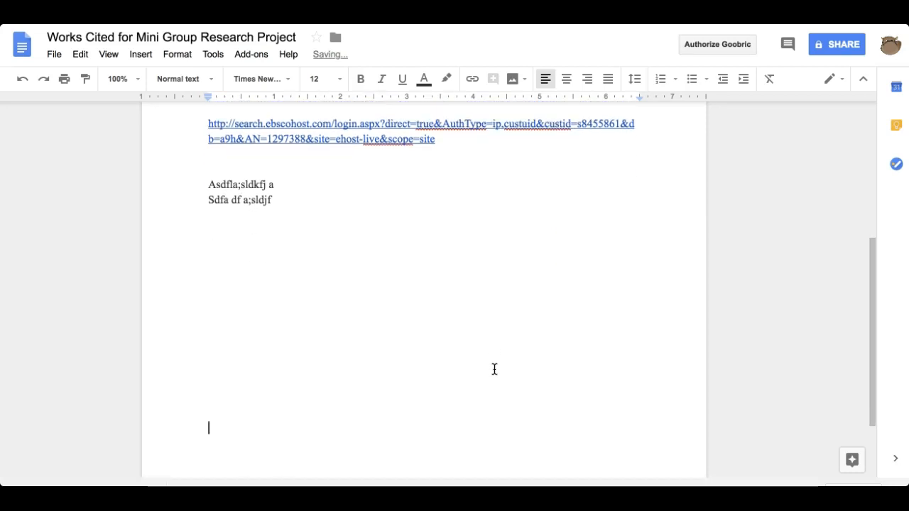
pyautogui.press('Return')
pyautogui.press('Return')
pyautogui.press('Return')
pyautogui.press('Return')
pyautogui.press('Return')
pyautogui.press('Return')
pyautogui.press('Return')
pyautogui.press('Return')
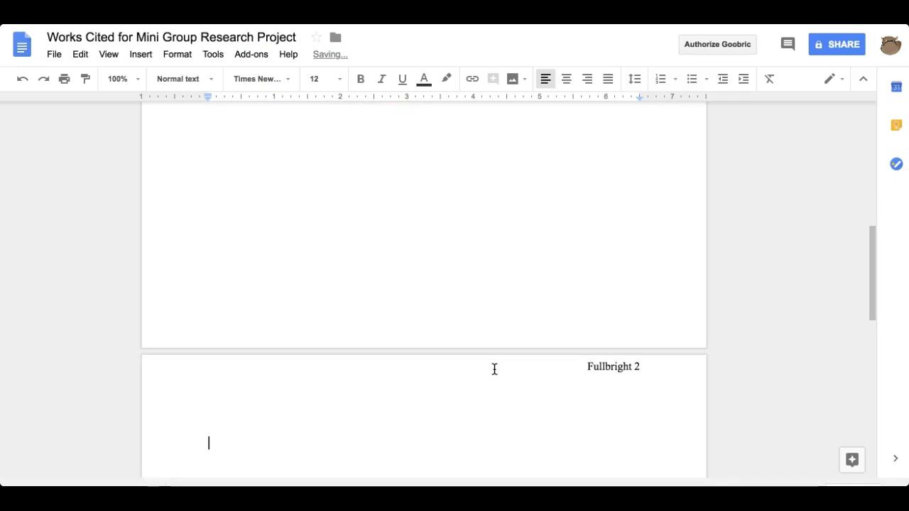
pyautogui.click(282, 414)
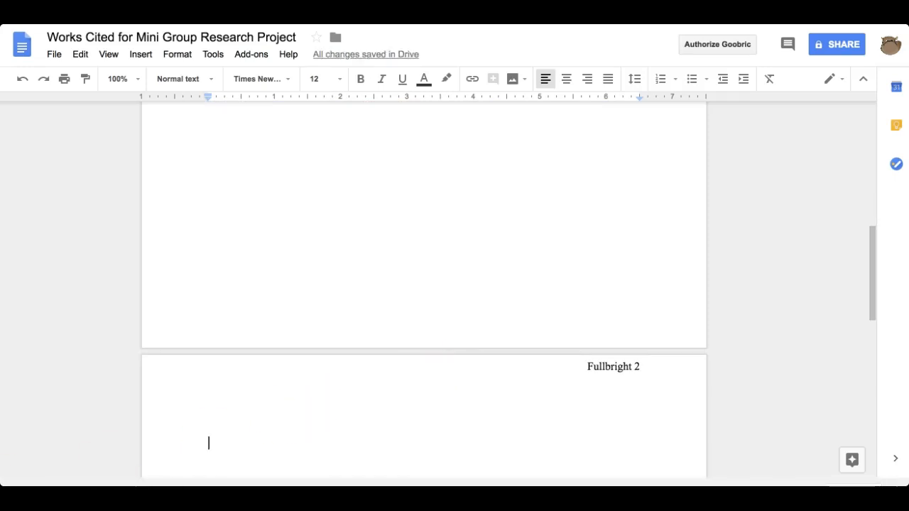
pyautogui.scroll(-2, 303, 424)
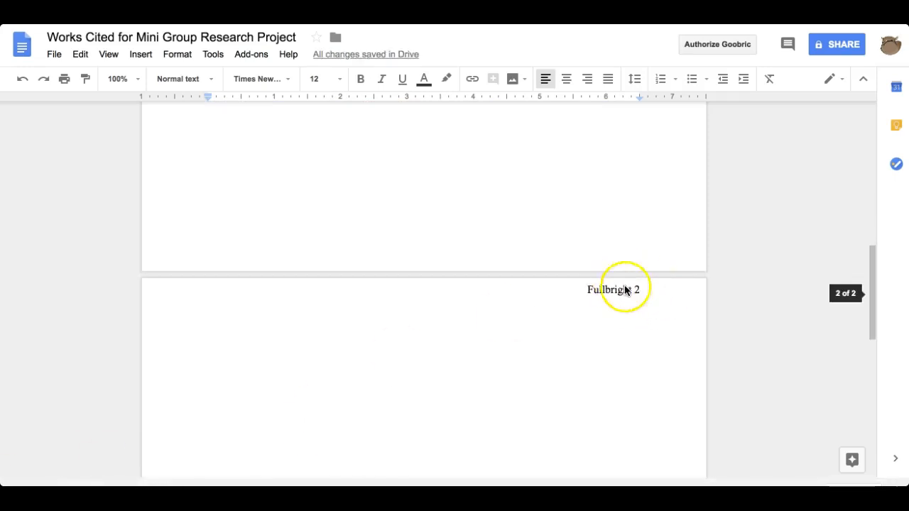
pyautogui.click(412, 396)
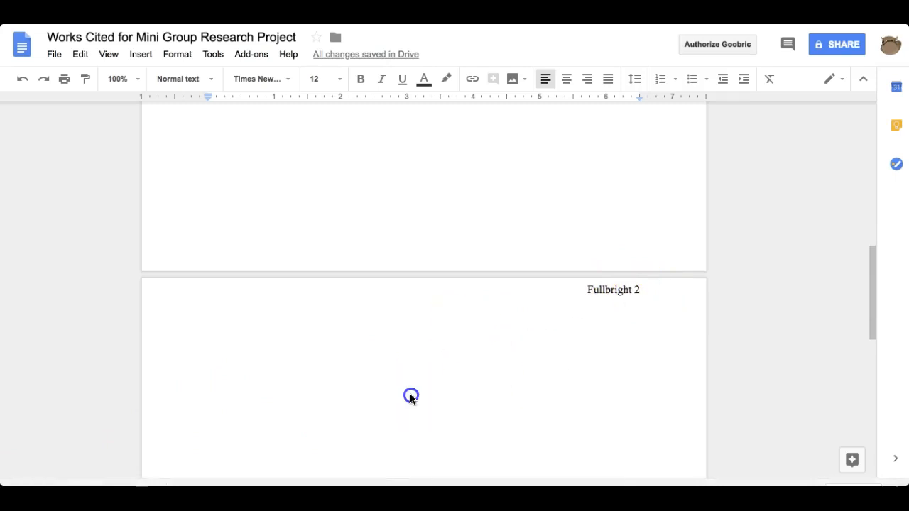
pyautogui.click(339, 416)
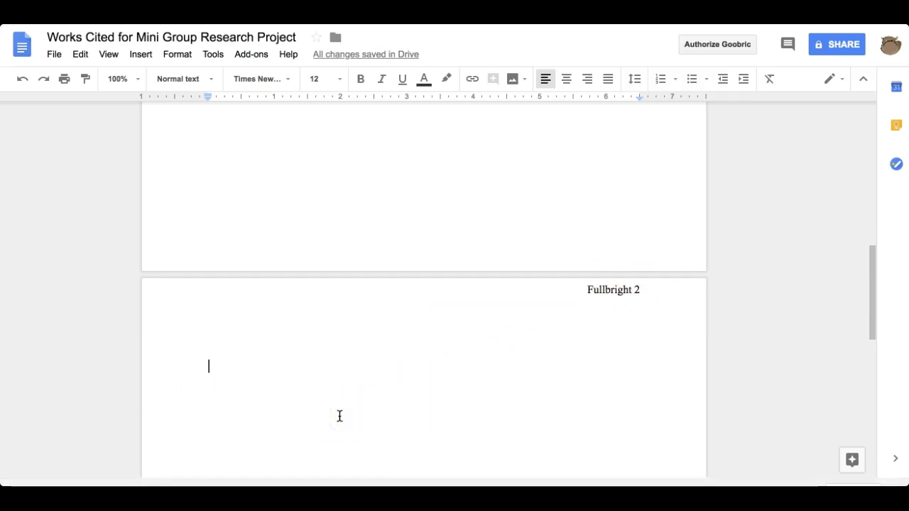
# Delete the filler text and the extra blank lines below the last citation's link
pyautogui.press('BackSpace')
pyautogui.press('BackSpace')
pyautogui.press('BackSpace')
pyautogui.press('BackSpace')
pyautogui.press('BackSpace')
pyautogui.press('BackSpace')
pyautogui.press('BackSpace')
pyautogui.press('BackSpace')
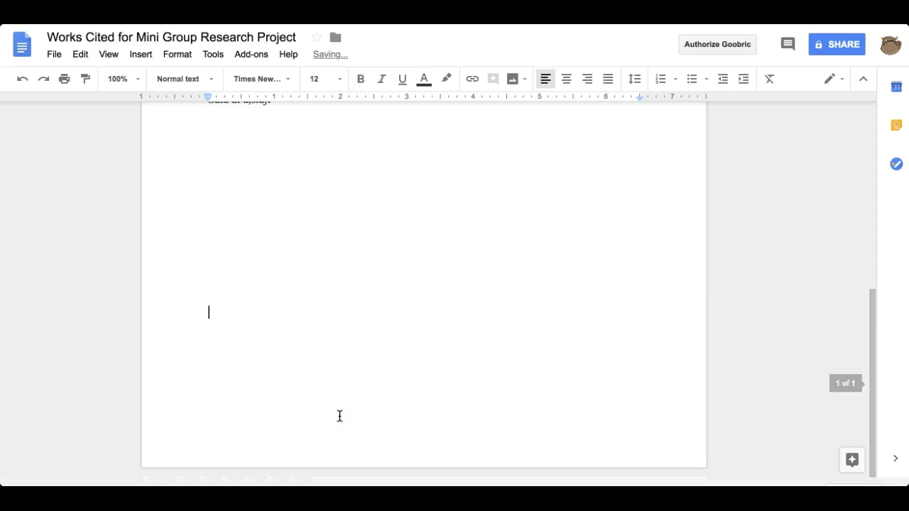
pyautogui.press('BackSpace')
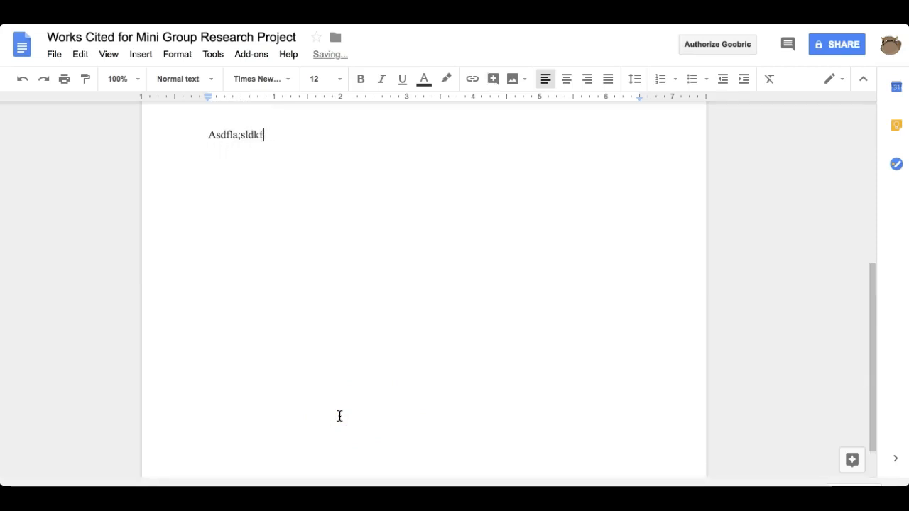
pyautogui.press('BackSpace')
pyautogui.press('BackSpace')
pyautogui.press('BackSpace')
pyautogui.press('BackSpace')
pyautogui.press('BackSpace')
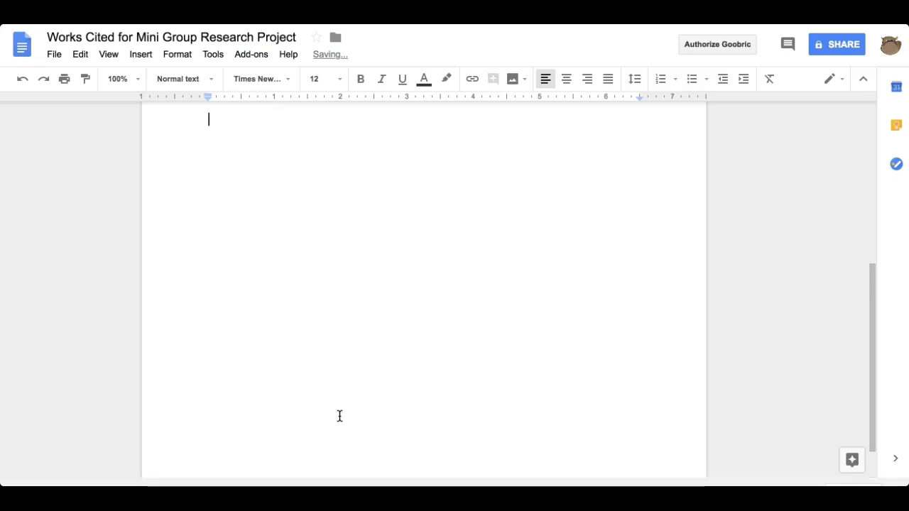
pyautogui.write('http://search.ebscohost.com/login.aspx?direct=true&AuthType=ip,custuid&custid=s8455861&db=a9h&AN=1297388&site=ehost-live&scope=site')
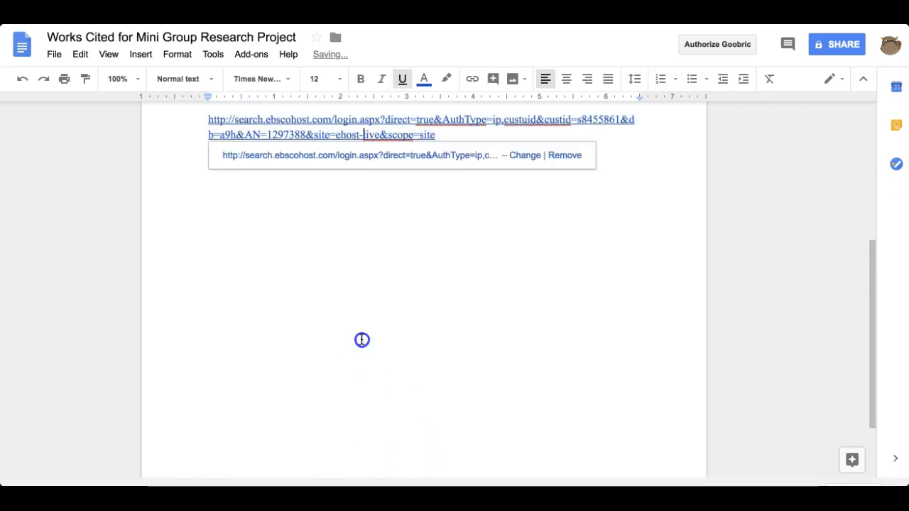
# Delete the duplicate hyperlinked URL beneath each of the two citations, together with the leftover blank lines
pyautogui.scroll(4, 532, 291)
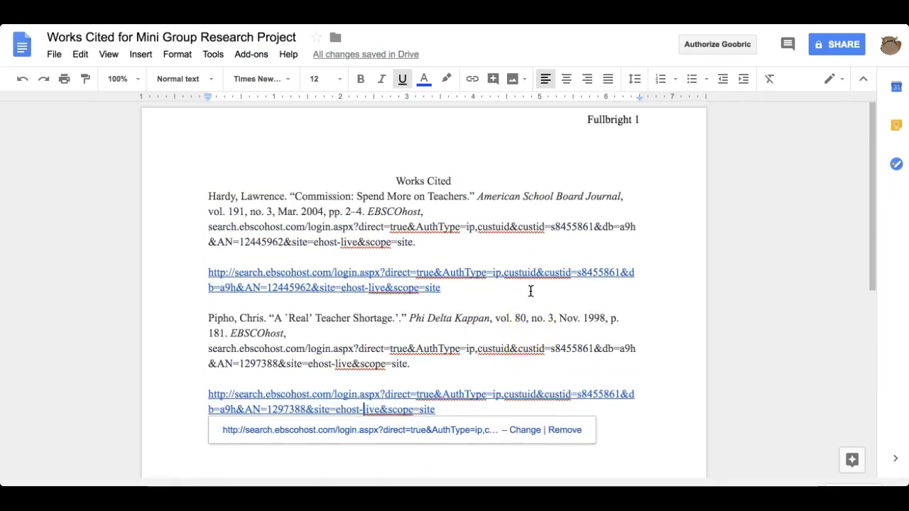
pyautogui.click(273, 216)
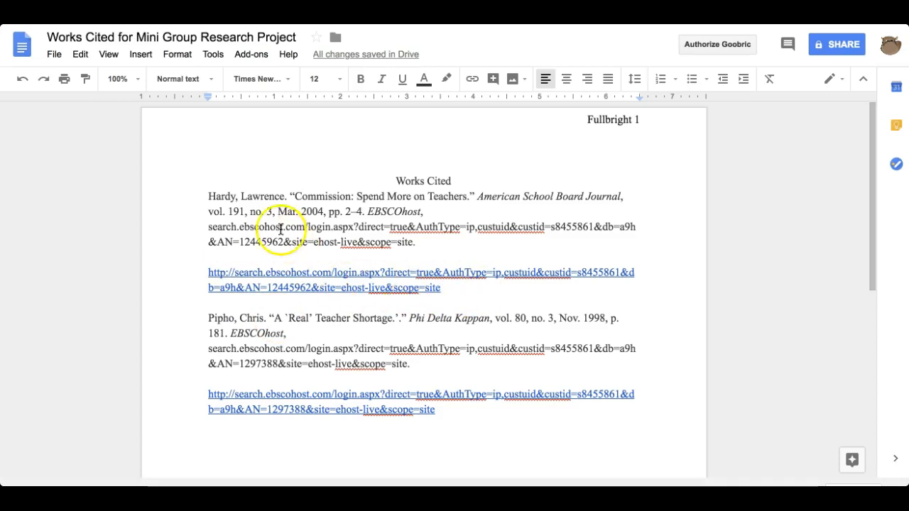
pyautogui.moveTo(448, 287); pyautogui.dragTo(202, 271)
pyautogui.press('BackSpace')
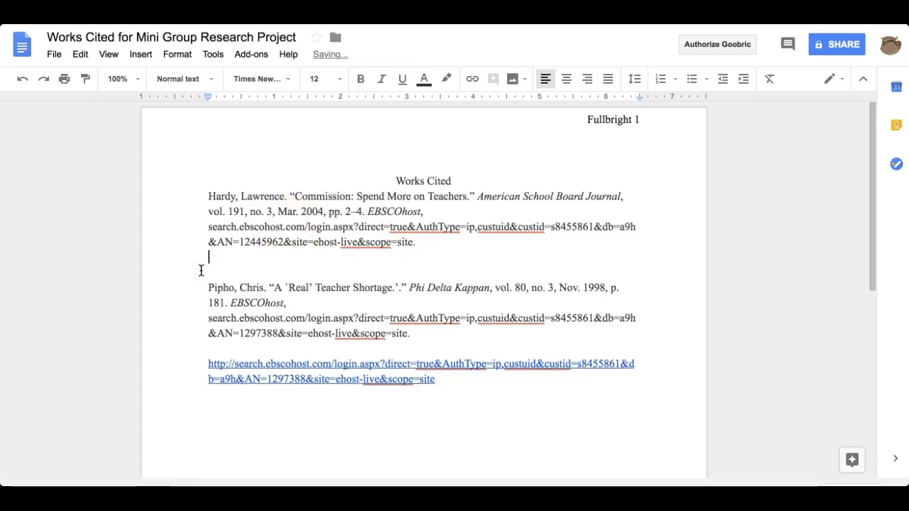
pyautogui.press('BackSpace')
pyautogui.click(444, 365)
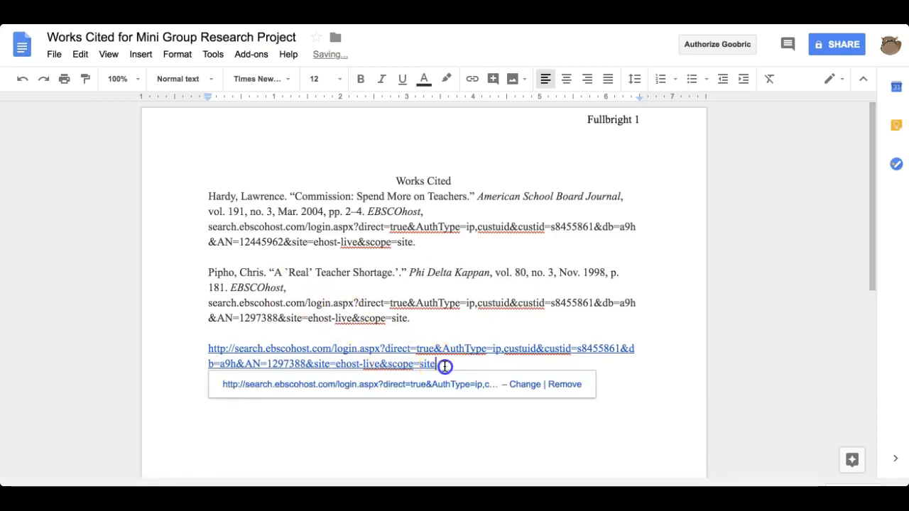
pyautogui.moveTo(445, 366); pyautogui.dragTo(203, 348)
pyautogui.press('BackSpace')
pyautogui.press('BackSpace')
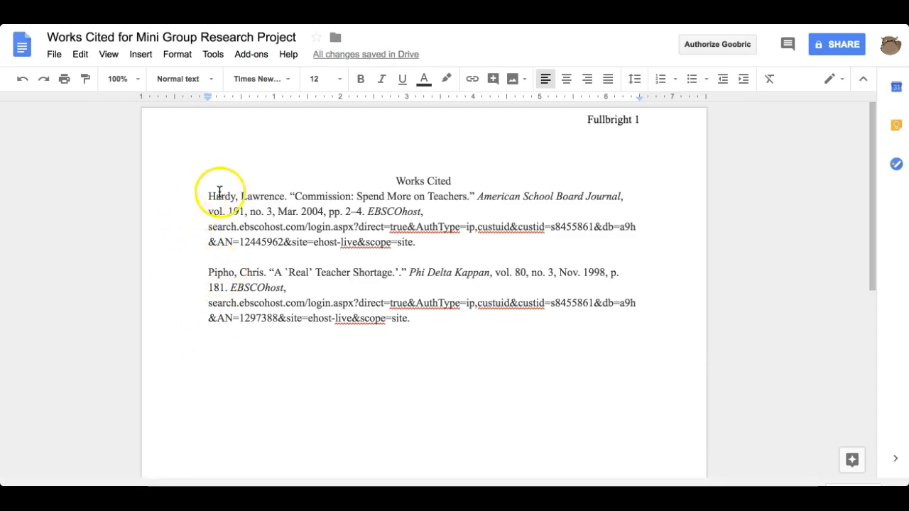
# Compare the author last names that begin the two citations to check their alphabetical order
pyautogui.click(206, 194)
pyautogui.moveTo(206, 195); pyautogui.dragTo(253, 197)
pyautogui.moveTo(208, 272); pyautogui.dragTo(262, 271)
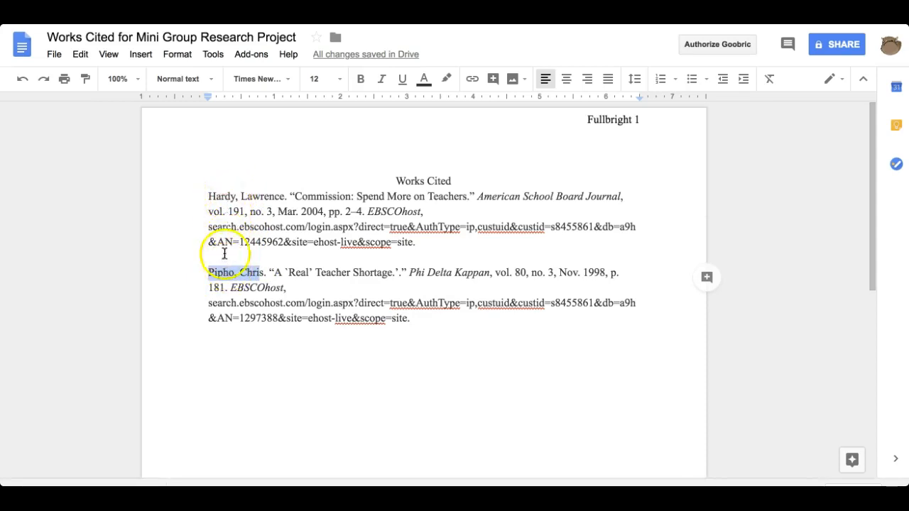
pyautogui.moveTo(207, 274); pyautogui.dragTo(497, 333)
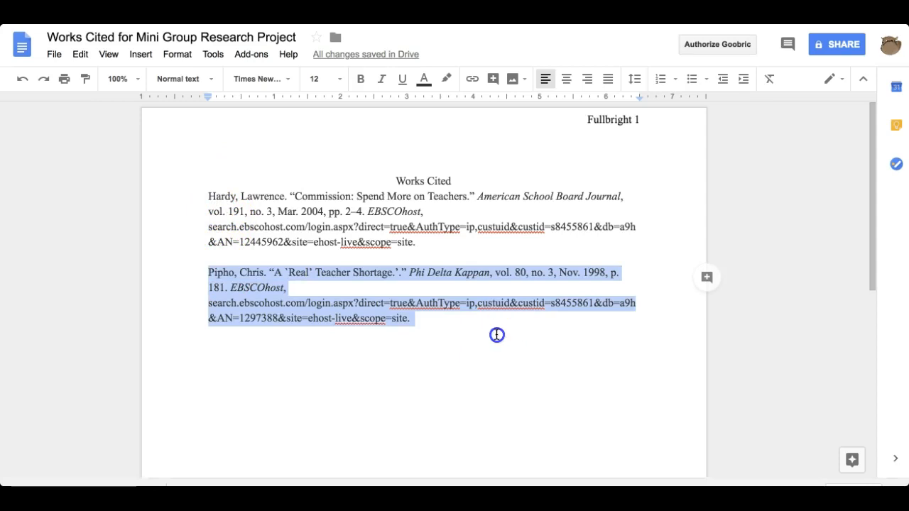
pyautogui.click(265, 288)
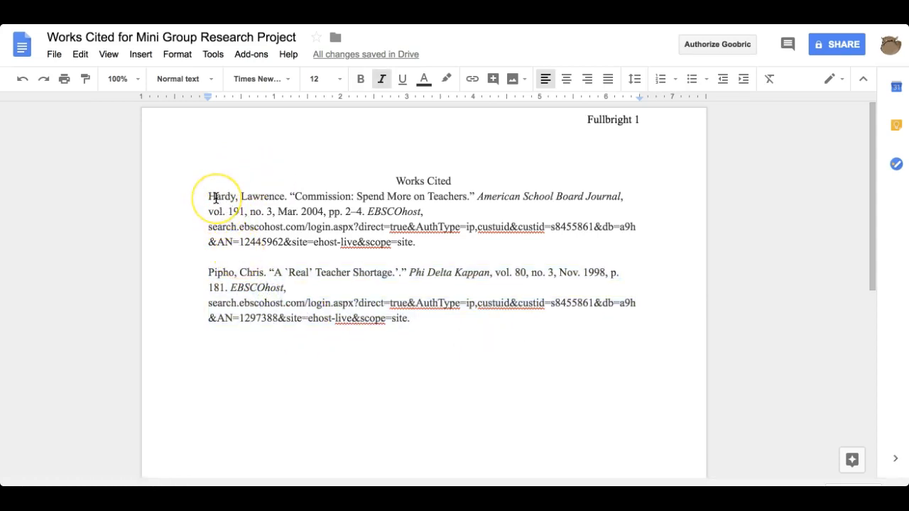
pyautogui.moveTo(206, 196); pyautogui.dragTo(229, 195)
pyautogui.click(205, 271)
pyautogui.moveTo(205, 271); pyautogui.dragTo(240, 271)
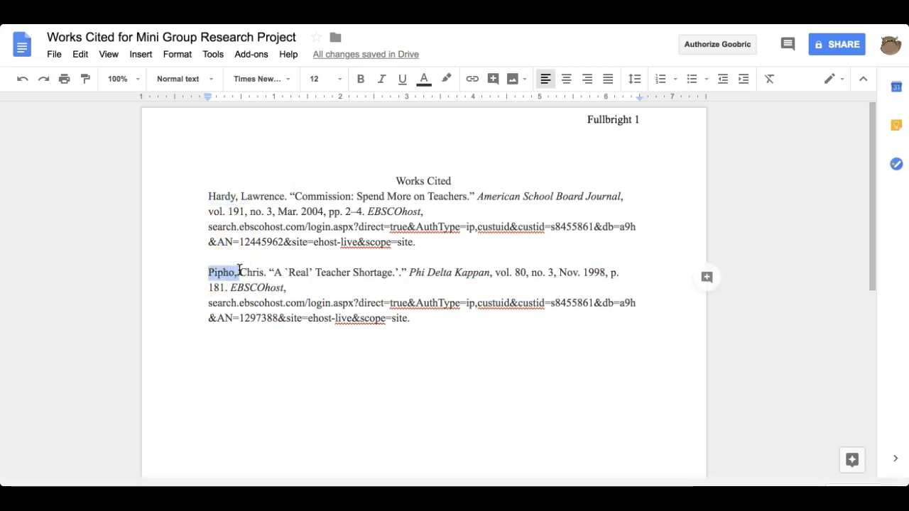
pyautogui.click(279, 263)
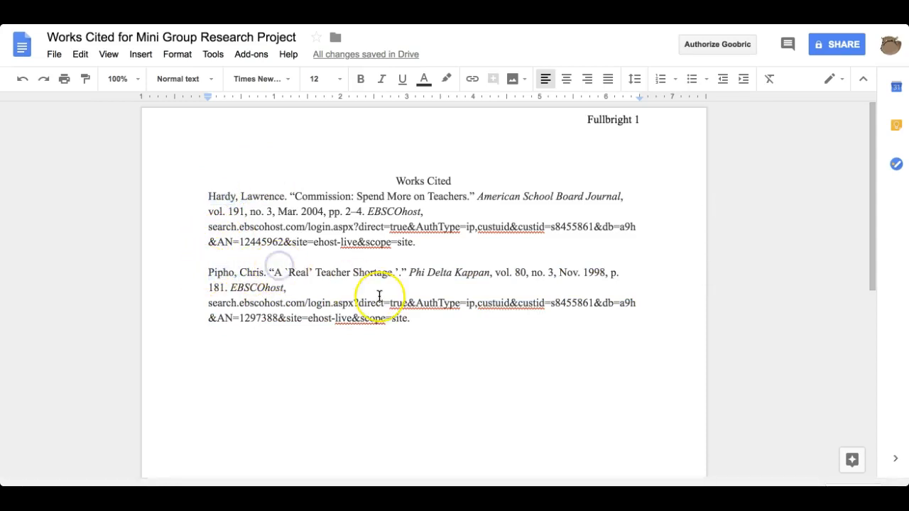
# Set the line spacing of the entire document text, including the title, to Double
pyautogui.hotkey('ctrl', 'a')
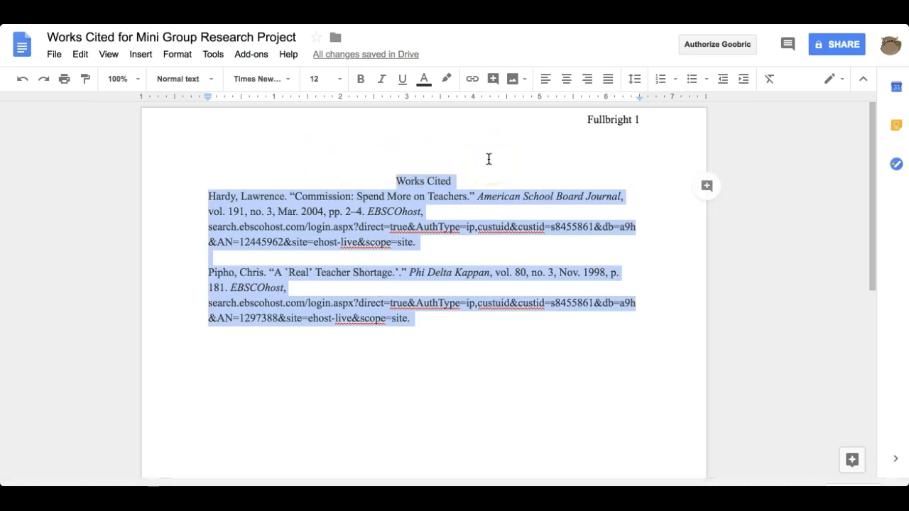
pyautogui.click(635, 80)
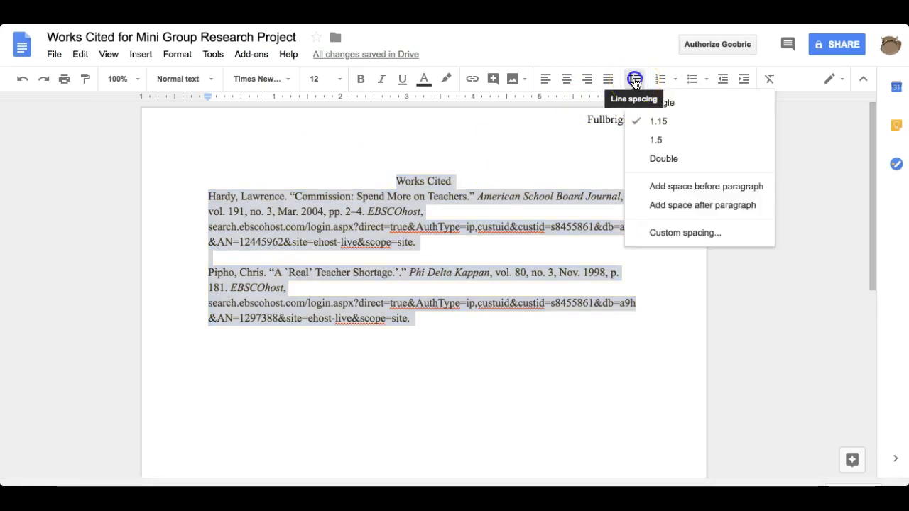
pyautogui.click(668, 160)
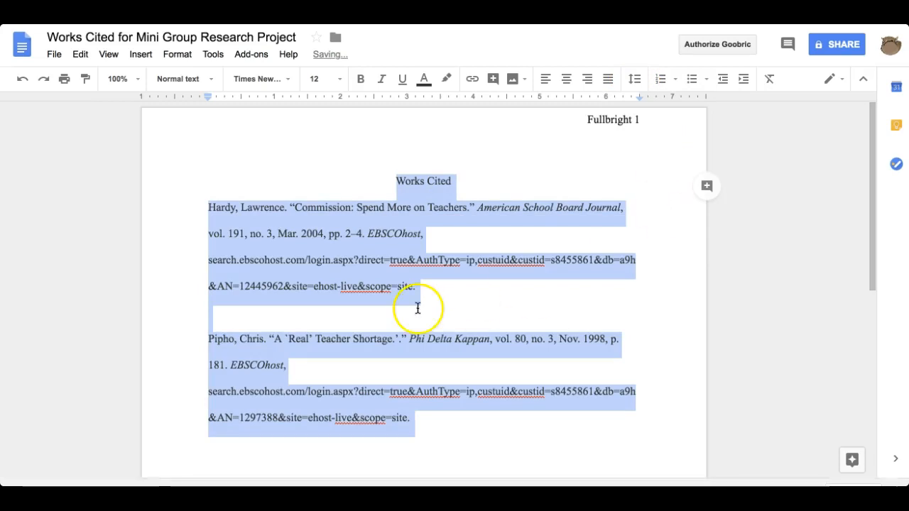
# Remove the blank line between the first and second citations
pyautogui.click(308, 317)
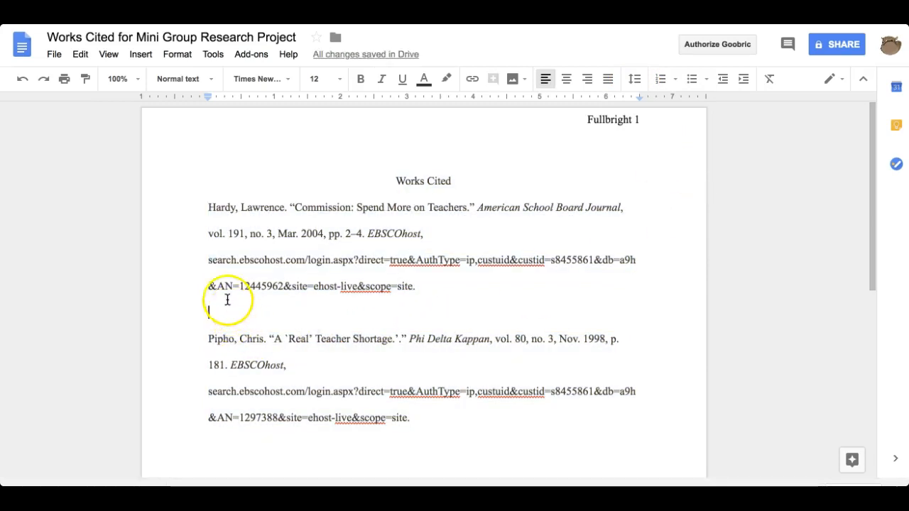
pyautogui.press('BackSpace')
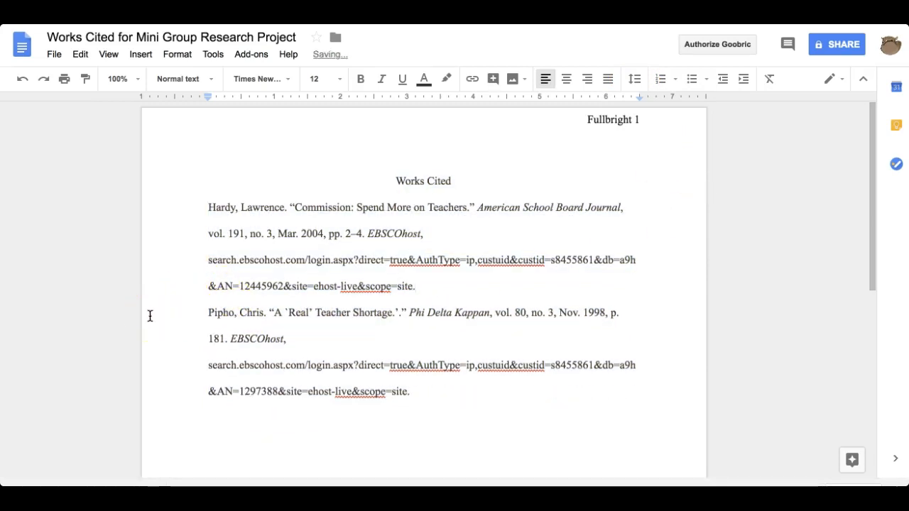
pyautogui.click(463, 304)
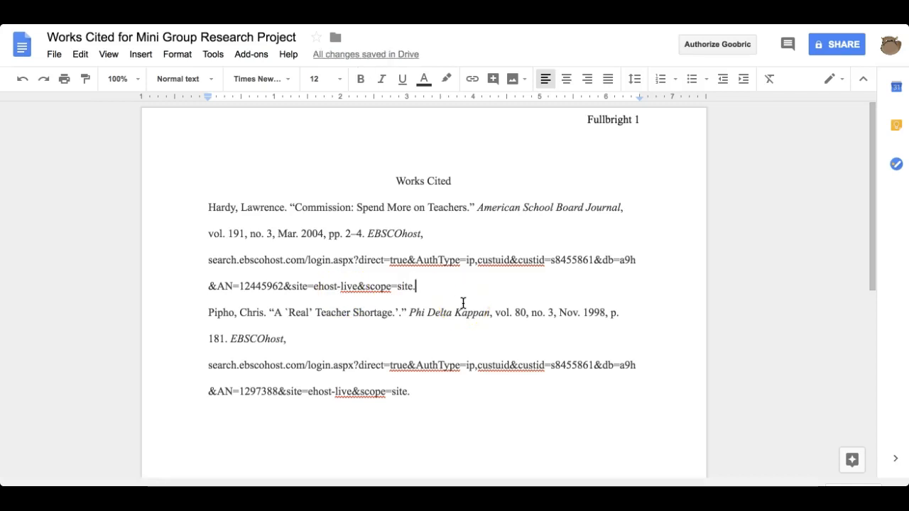
# Indent all lines of both citations by 0.5 inch, leaving out the title
pyautogui.click(419, 390)
pyautogui.moveTo(419, 391); pyautogui.dragTo(206, 214)
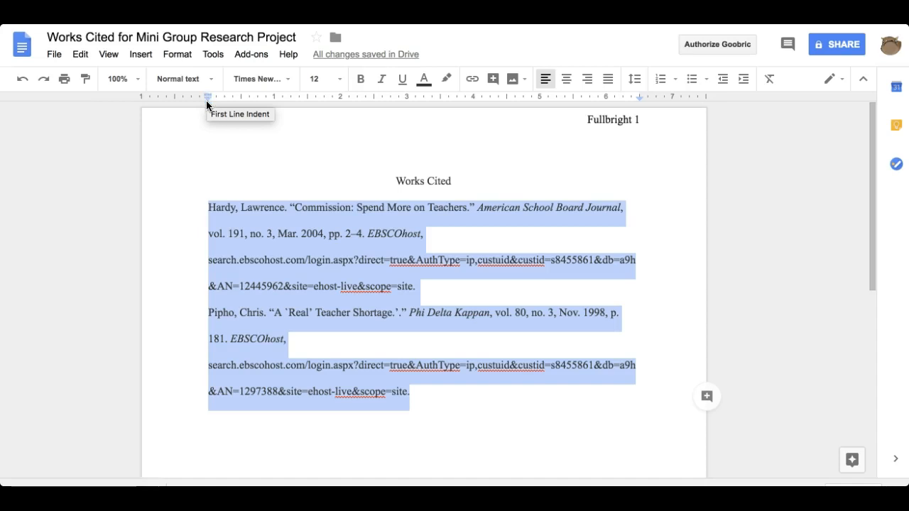
pyautogui.moveTo(207, 98); pyautogui.dragTo(240, 104)
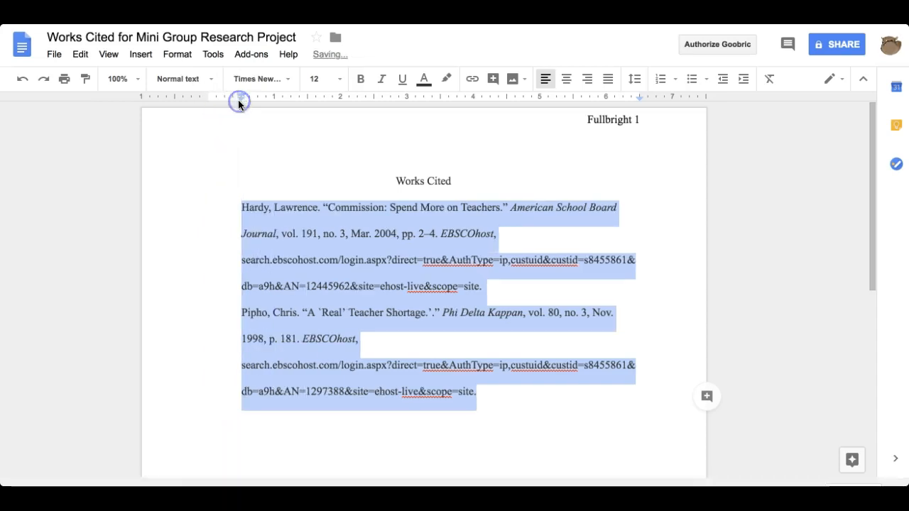
pyautogui.click(242, 207)
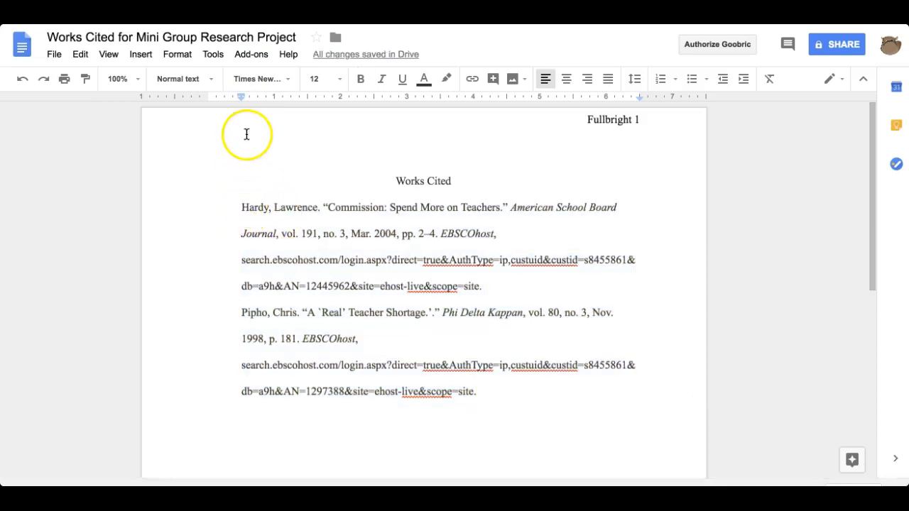
# Move only the first line of the first citation back to the page margin to form a hanging indent
pyautogui.click(240, 207)
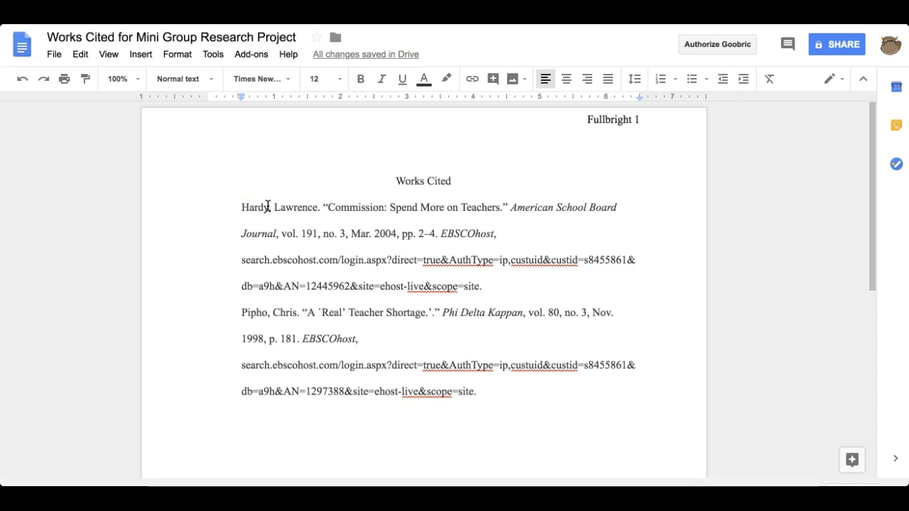
pyautogui.click(245, 111)
pyautogui.moveTo(239, 96); pyautogui.dragTo(205, 96)
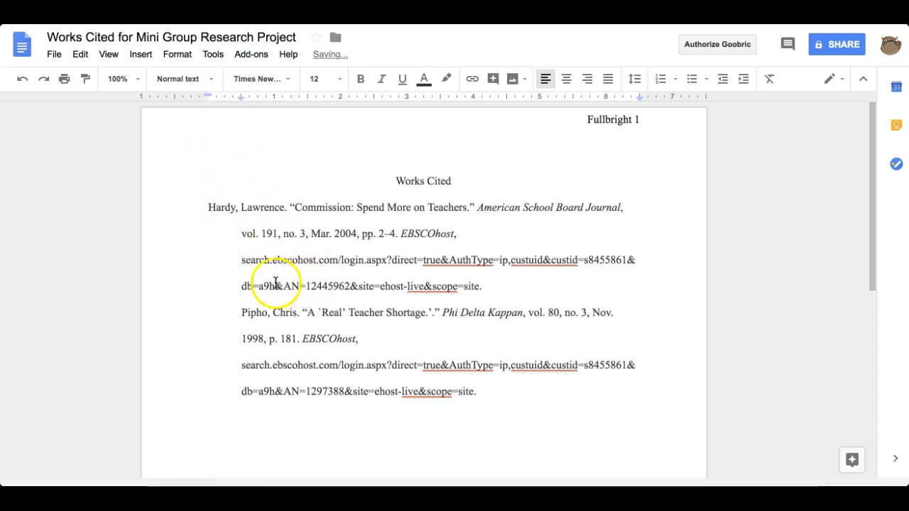
# Give the second citation a hanging indent by moving only its first line back to the page margin
pyautogui.click(240, 313)
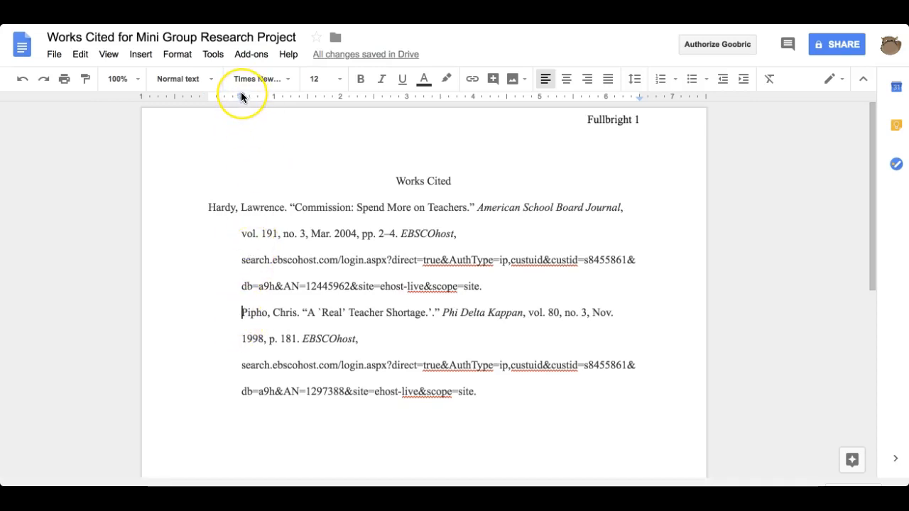
pyautogui.moveTo(241, 93); pyautogui.dragTo(206, 101)
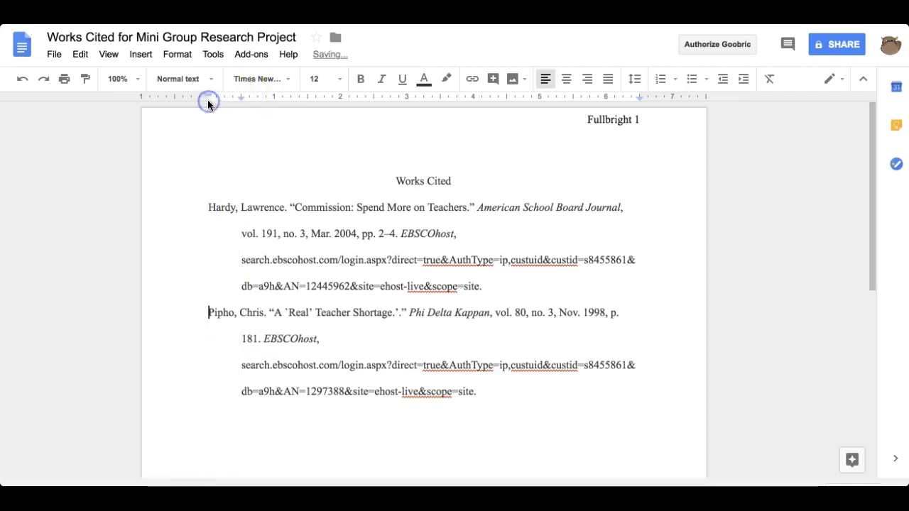
pyautogui.click(339, 343)
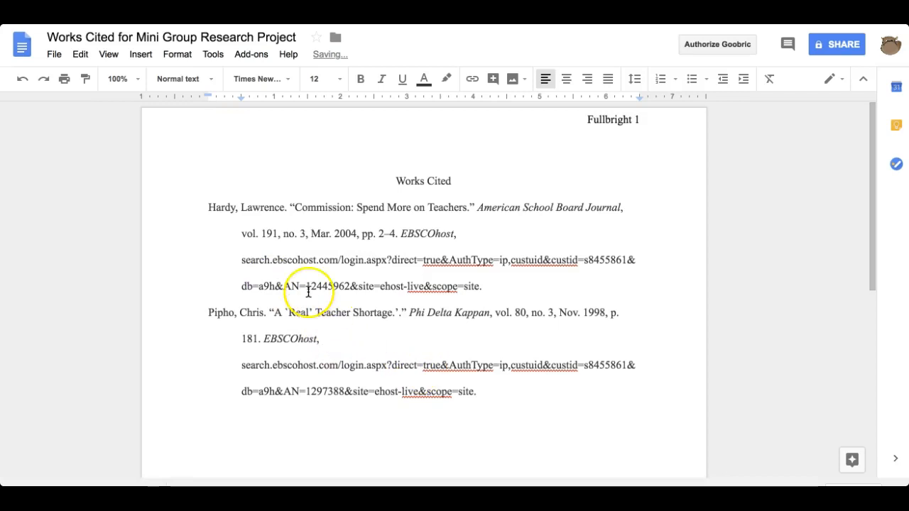
pyautogui.click(204, 210)
pyautogui.click(205, 313)
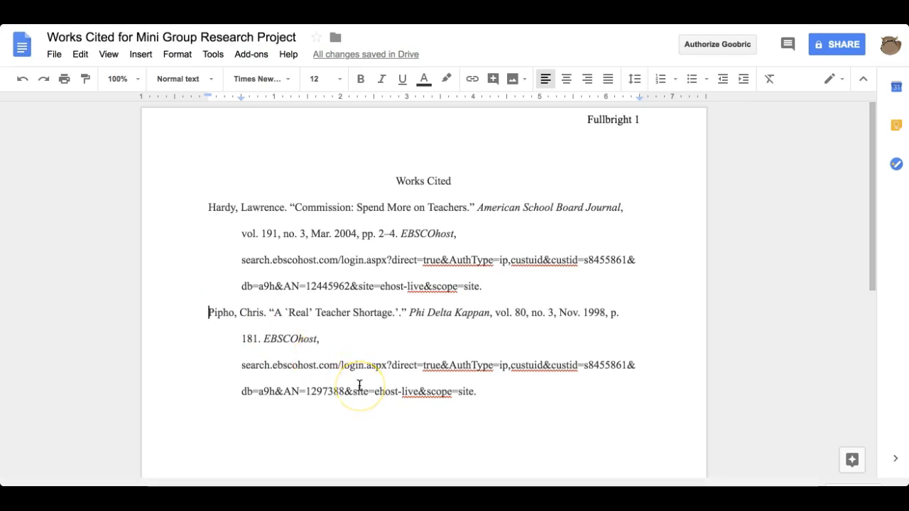
# Switch to the Canvas assignment page and review the annotated bibliography requirements, from the brief summary onward, and the example annotation paragraph
pyautogui.scroll(-6, 360, 386)
pyautogui.scroll(6, 360, 385)
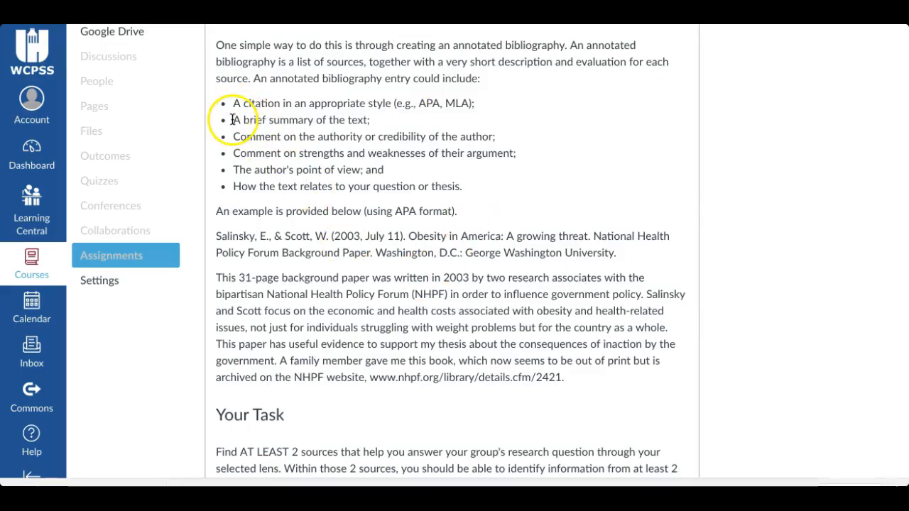
pyautogui.moveTo(232, 120); pyautogui.dragTo(475, 189)
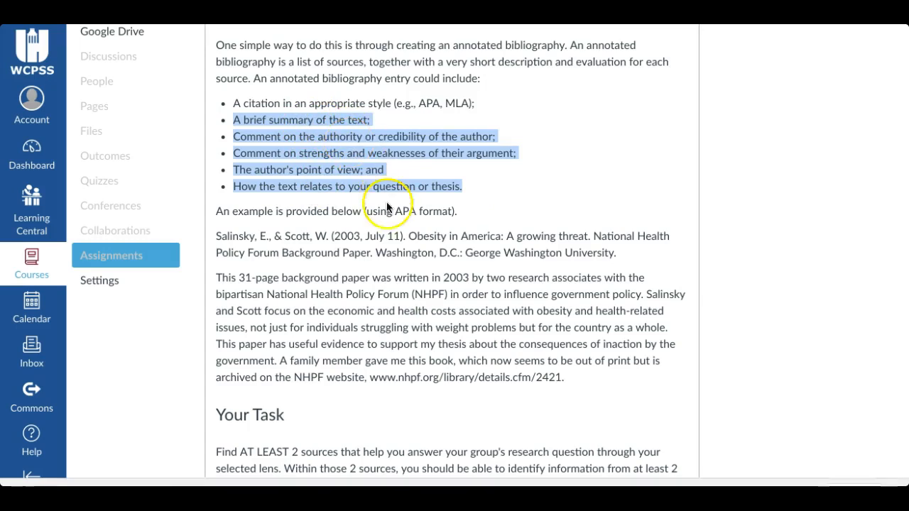
pyautogui.click(244, 268)
pyautogui.moveTo(216, 276); pyautogui.dragTo(586, 379)
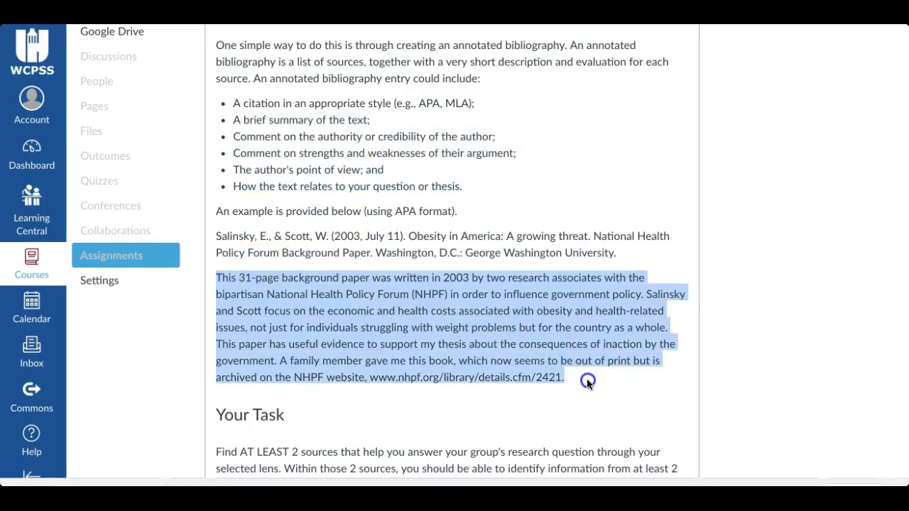
pyautogui.click(444, 306)
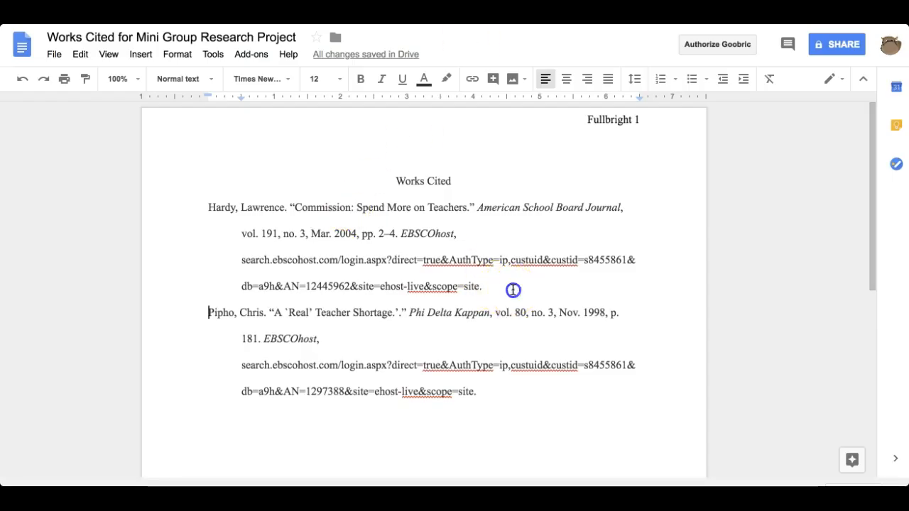
# In the Works Cited document, start an annotation on a new line below the first citation reading "This source is primarily about..."
pyautogui.click(513, 290)
pyautogui.press('Return')
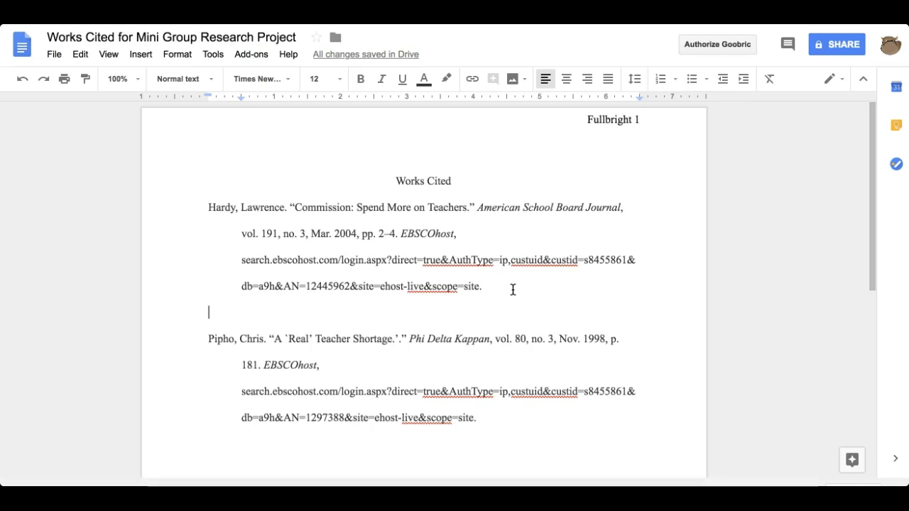
pyautogui.write('T')
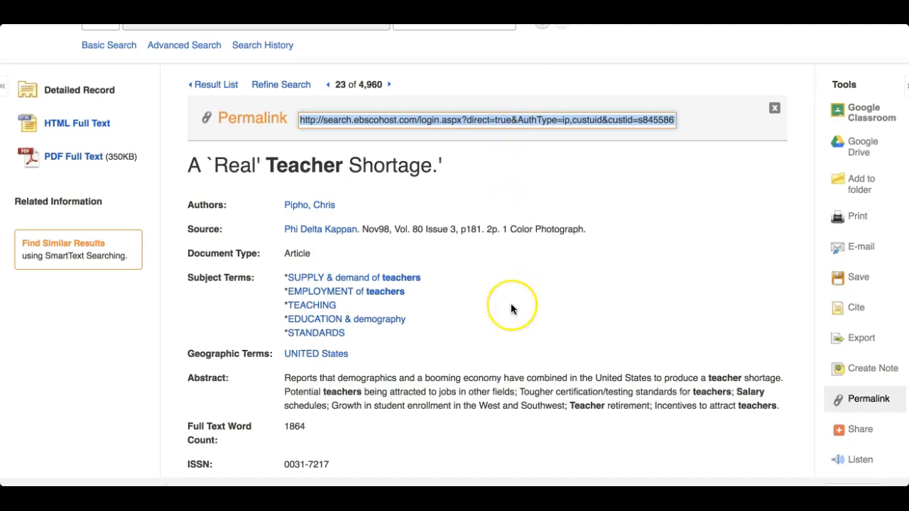
# Switch to the EBSCOhost record of "A 'Real' Teacher Shortage", look over its details and abstract, and open the PDF full text
pyautogui.scroll(-3, 511, 309)
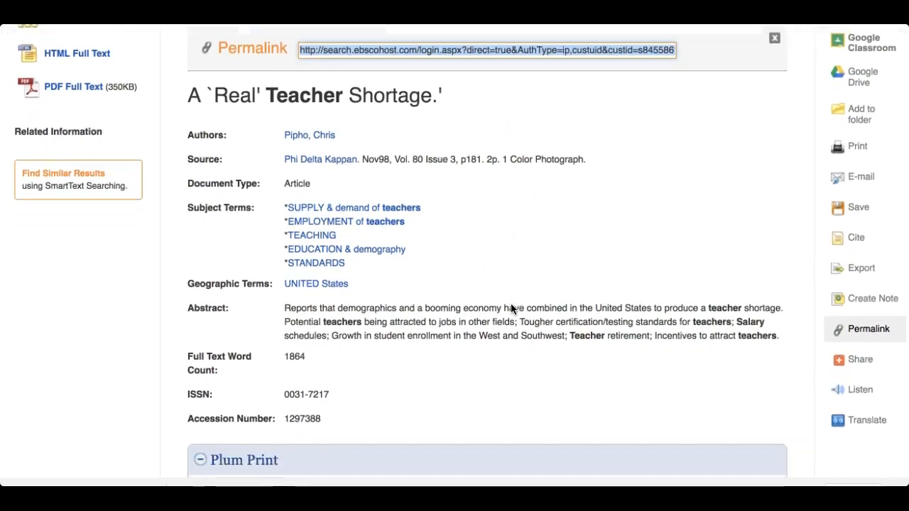
pyautogui.scroll(-2, 510, 306)
pyautogui.scroll(3, 512, 309)
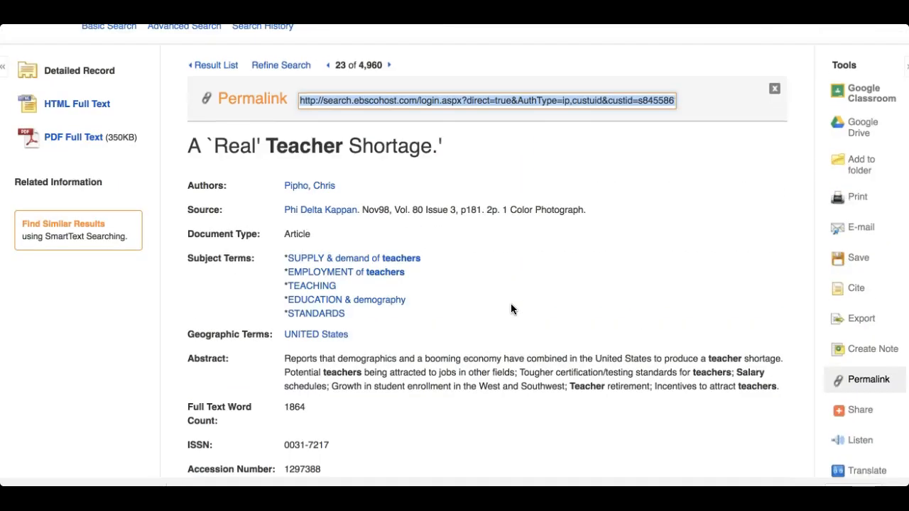
pyautogui.click(71, 137)
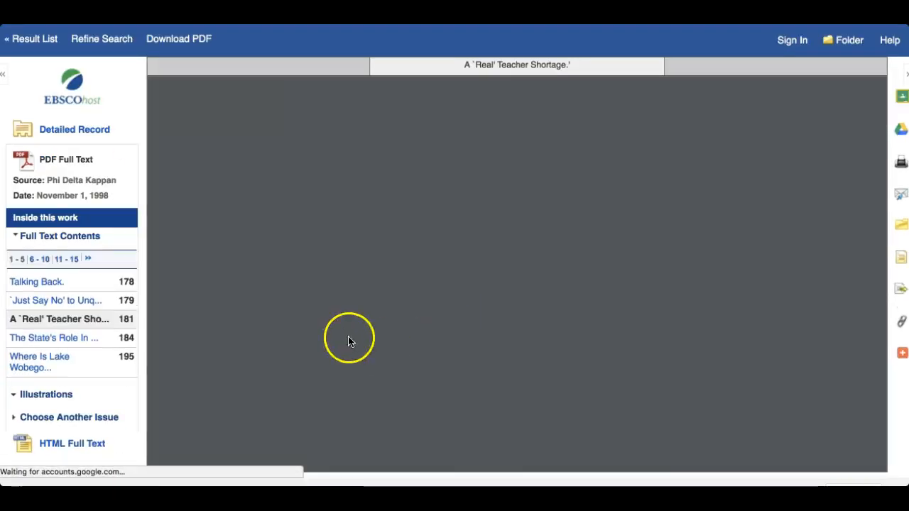
# Skim both pages of the "A 'Real' Teacher Shortage" PDF for content to use in an annotation
pyautogui.scroll(-10, 409, 371)
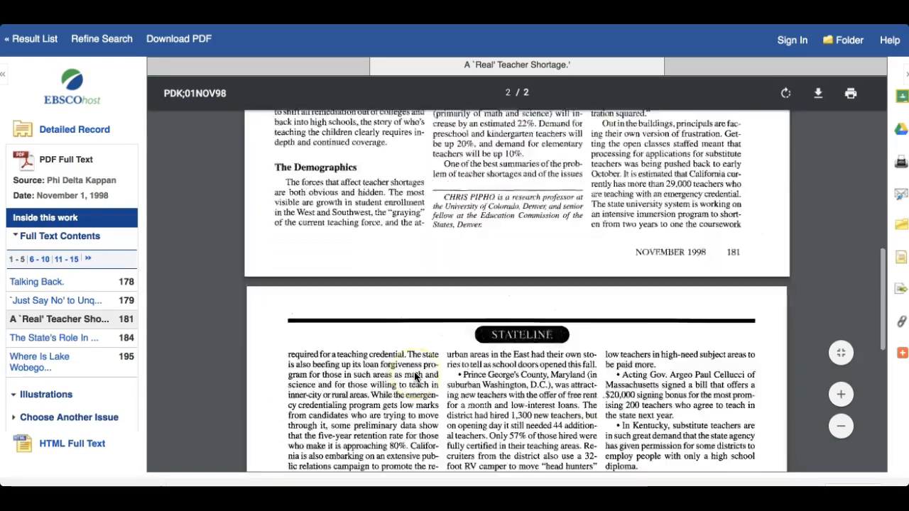
pyautogui.scroll(3, 455, 355)
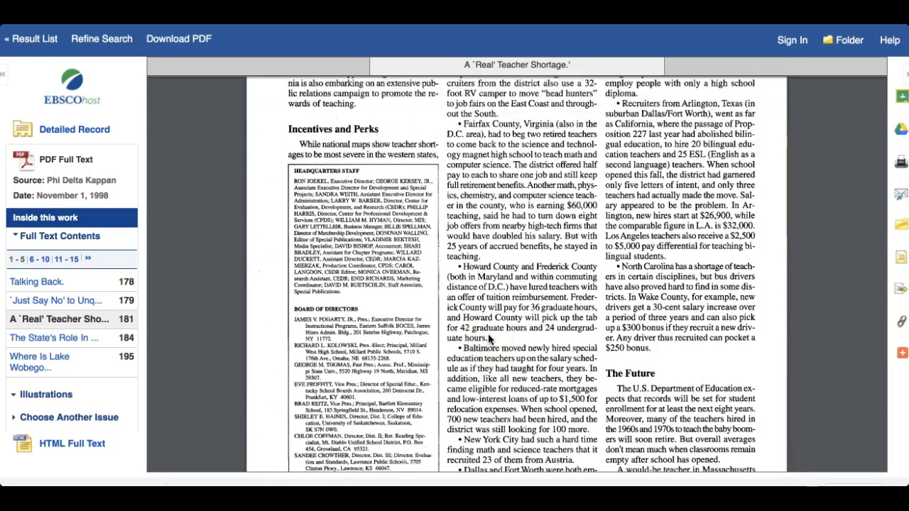
pyautogui.scroll(5, 488, 339)
pyautogui.scroll(10, 489, 340)
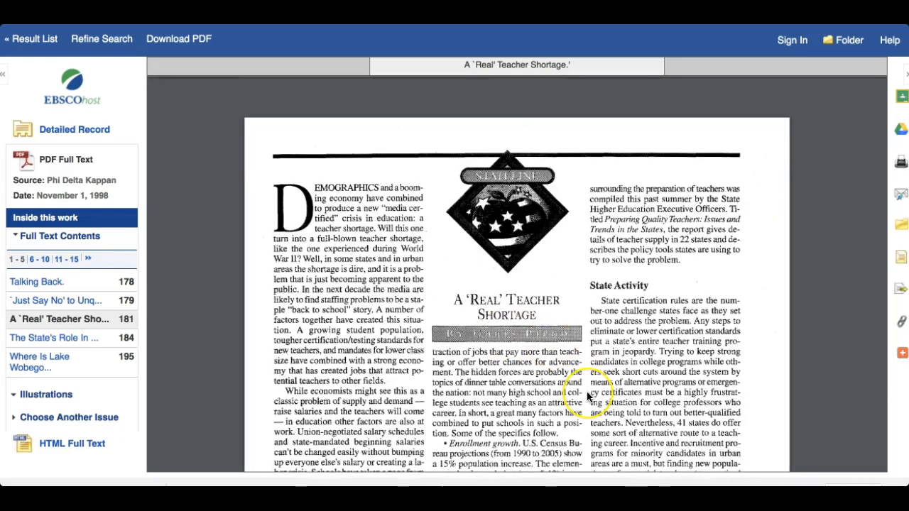
pyautogui.scroll(-3, 588, 396)
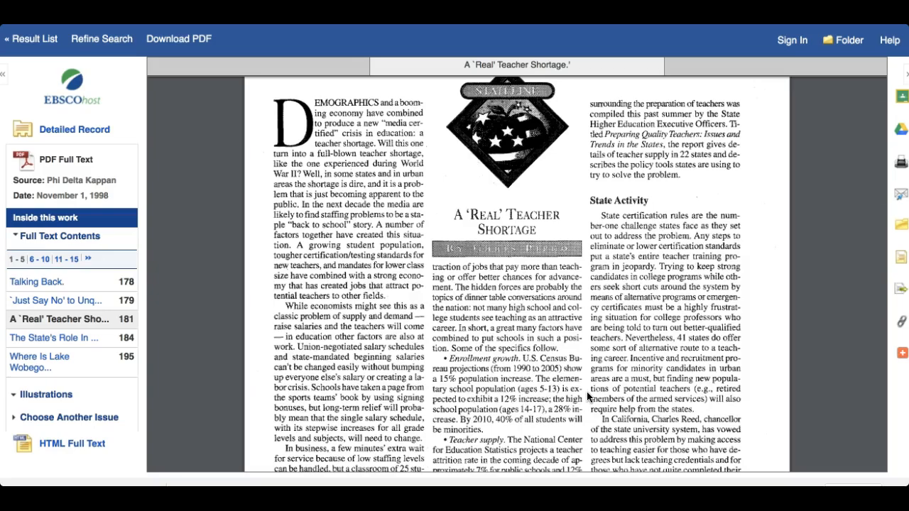
pyautogui.scroll(-15, 586, 397)
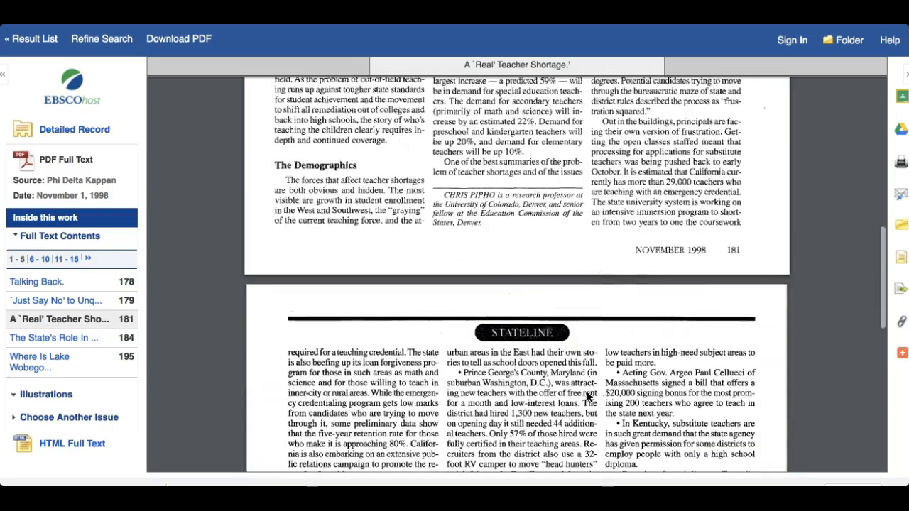
pyautogui.scroll(10, 587, 397)
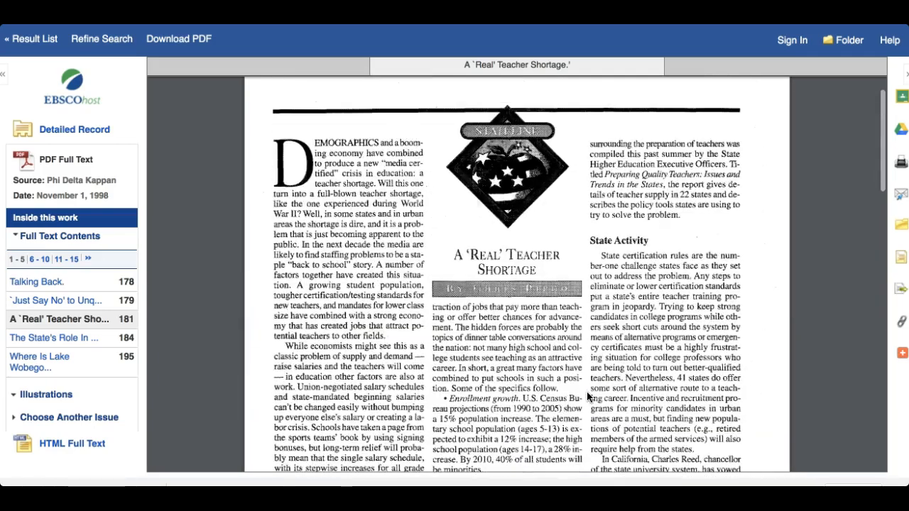
pyautogui.scroll(-10, 588, 397)
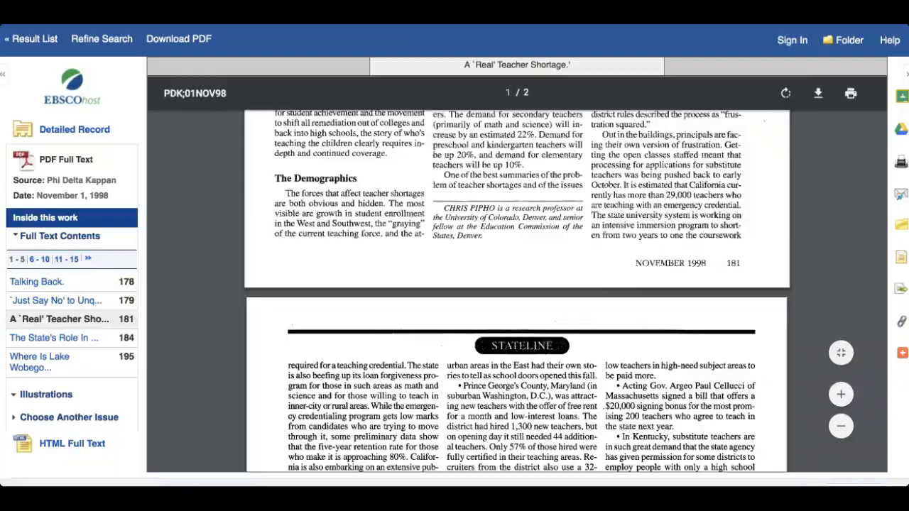
# Look back at the annotation line in the Works Cited document, and reread the opening page of the article PDF
pyautogui.click(554, 11)
pyautogui.click(387, 309)
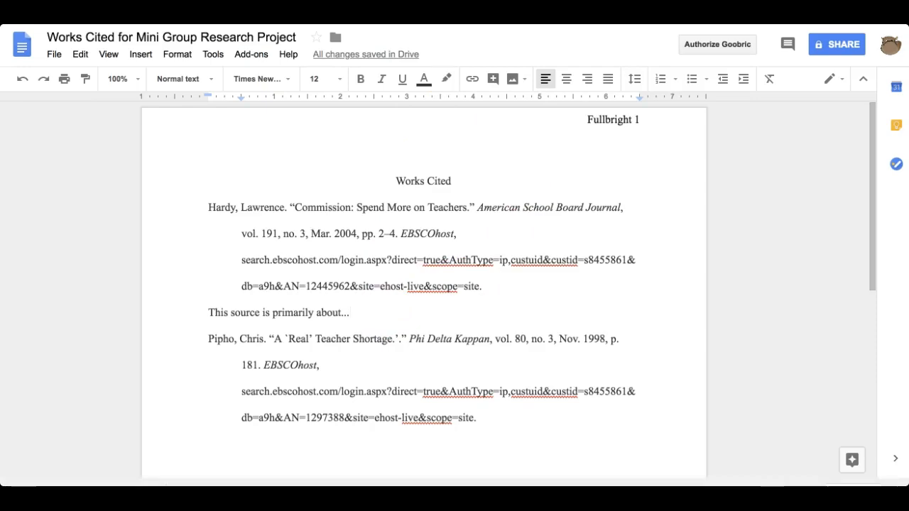
pyautogui.click(490, 11)
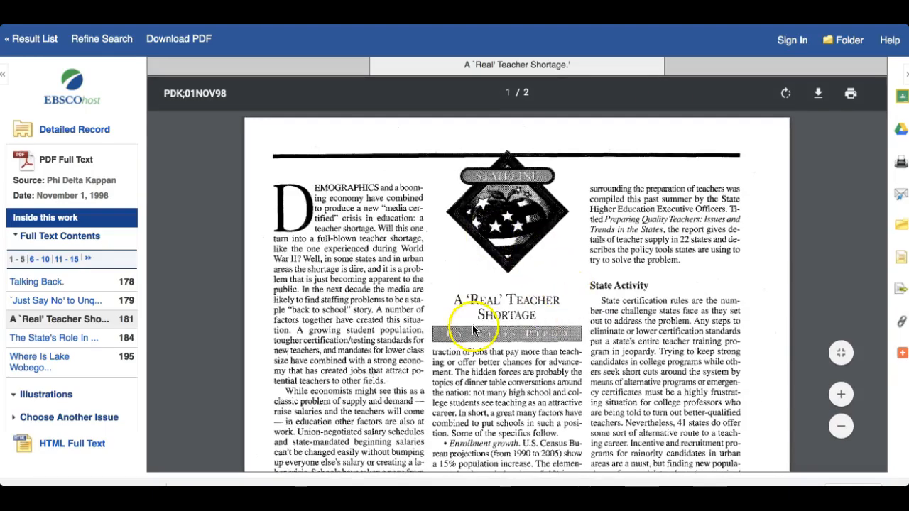
pyautogui.scroll(-1, 521, 359)
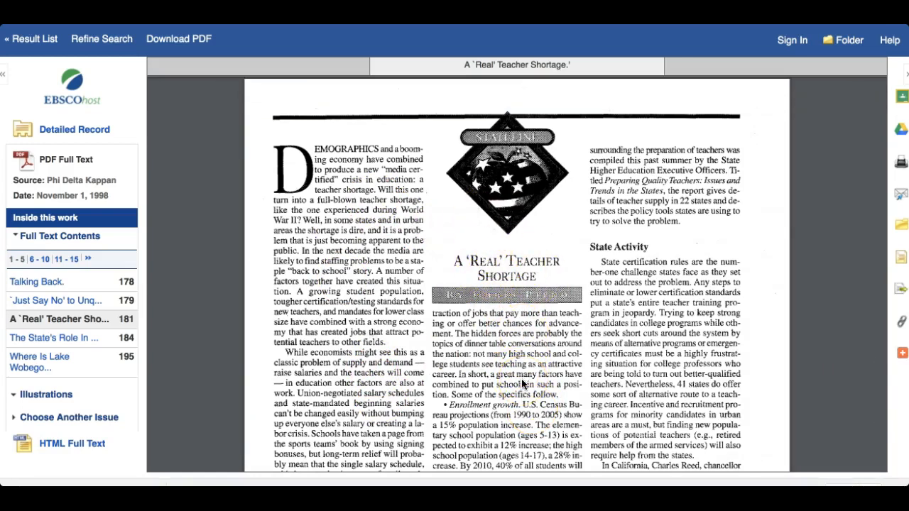
pyautogui.scroll(-2, 521, 379)
pyautogui.scroll(-5, 521, 379)
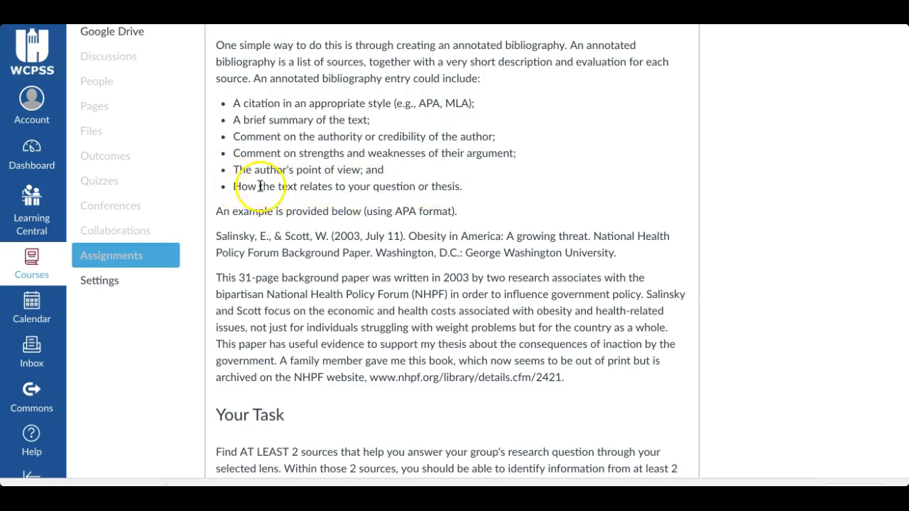
# Compare the started annotation with the Canvas assignment's requirement on relating the text to the question or thesis and its Your Task instructions
pyautogui.moveTo(233, 186); pyautogui.dragTo(461, 186)
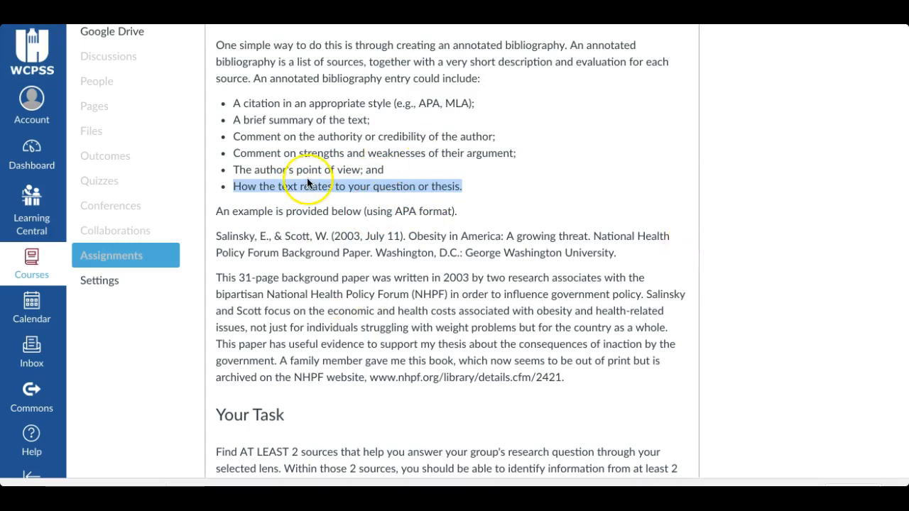
pyautogui.scroll(-1, 308, 313)
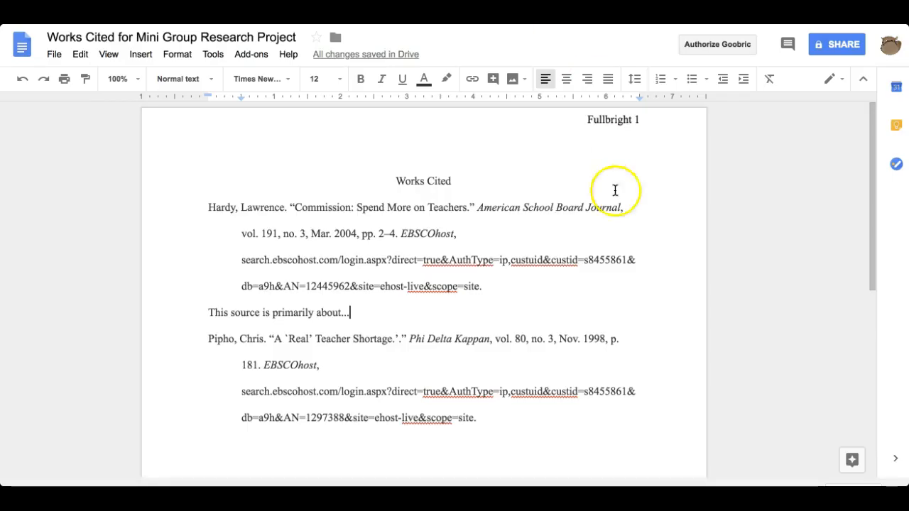
pyautogui.scroll(-1, 385, 248)
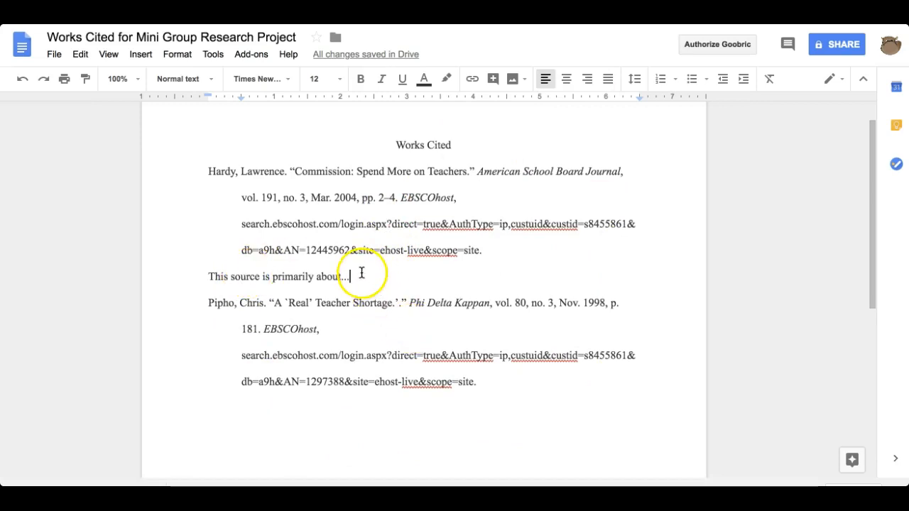
pyautogui.moveTo(202, 278); pyautogui.dragTo(396, 269)
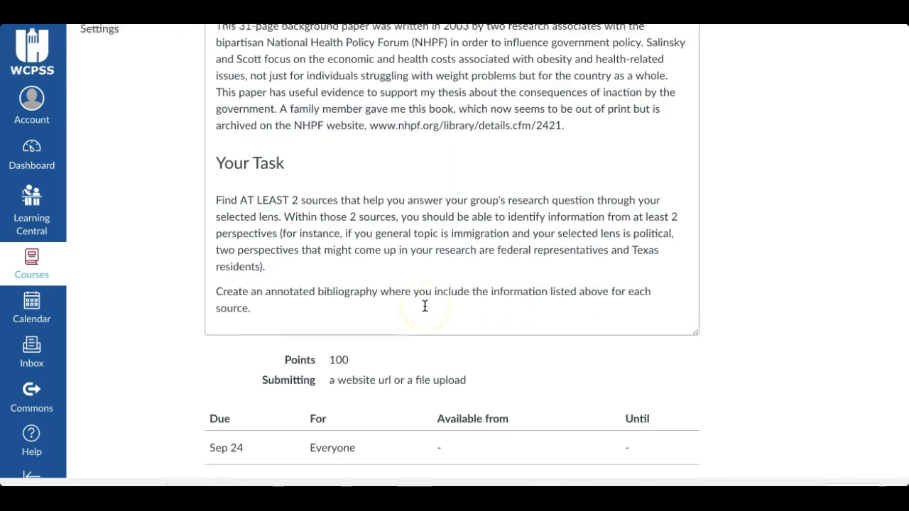
pyautogui.scroll(-1, 425, 306)
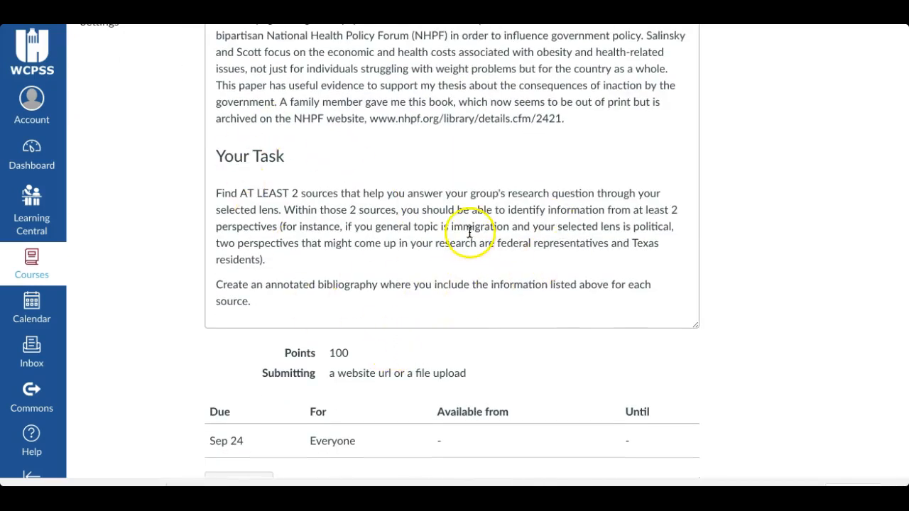